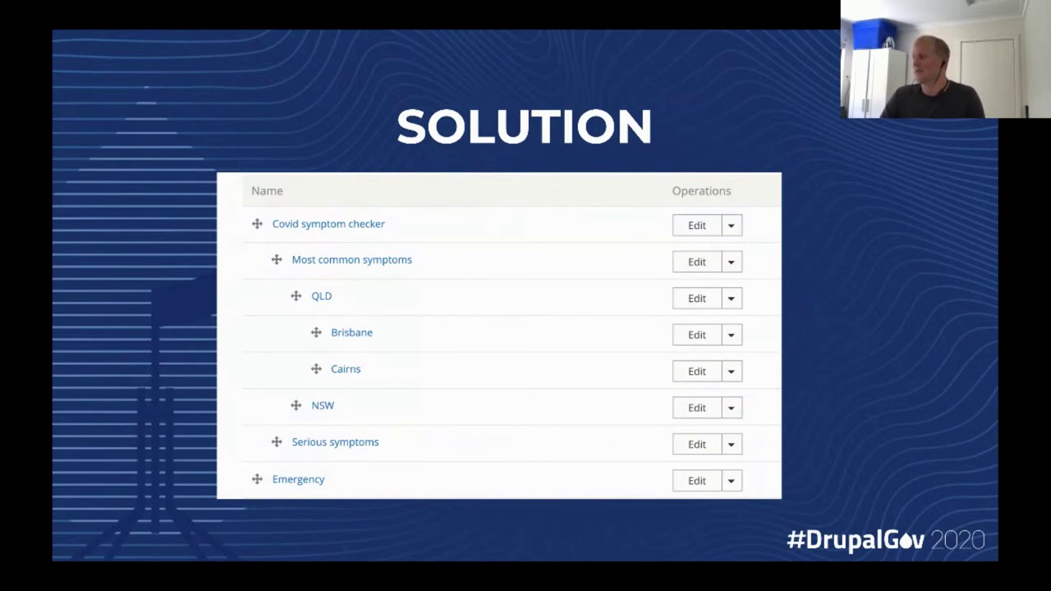
{"action": "key", "text": "Right"}
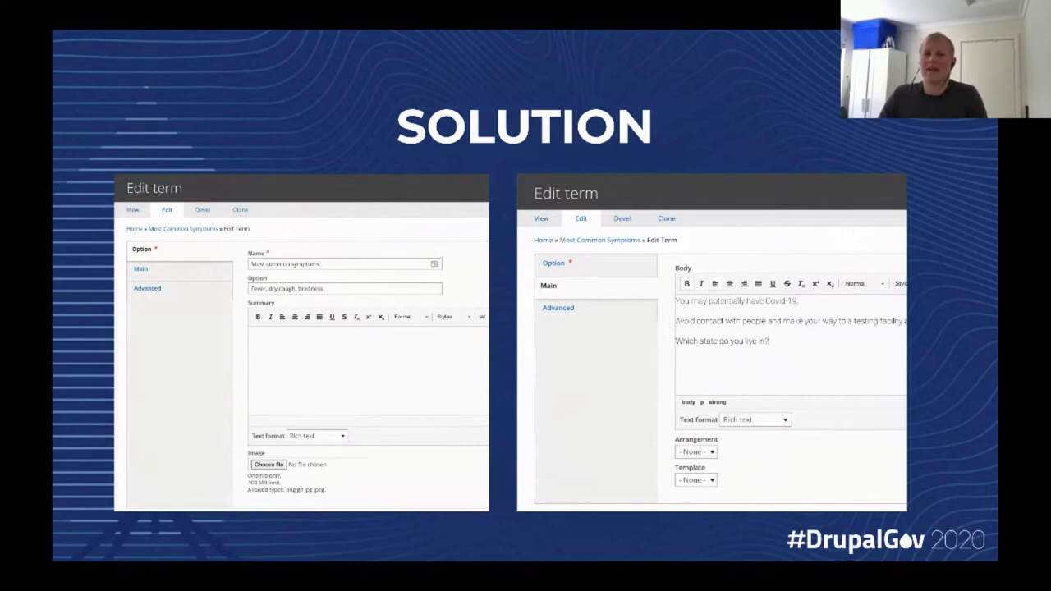
{"action": "key", "text": "Right"}
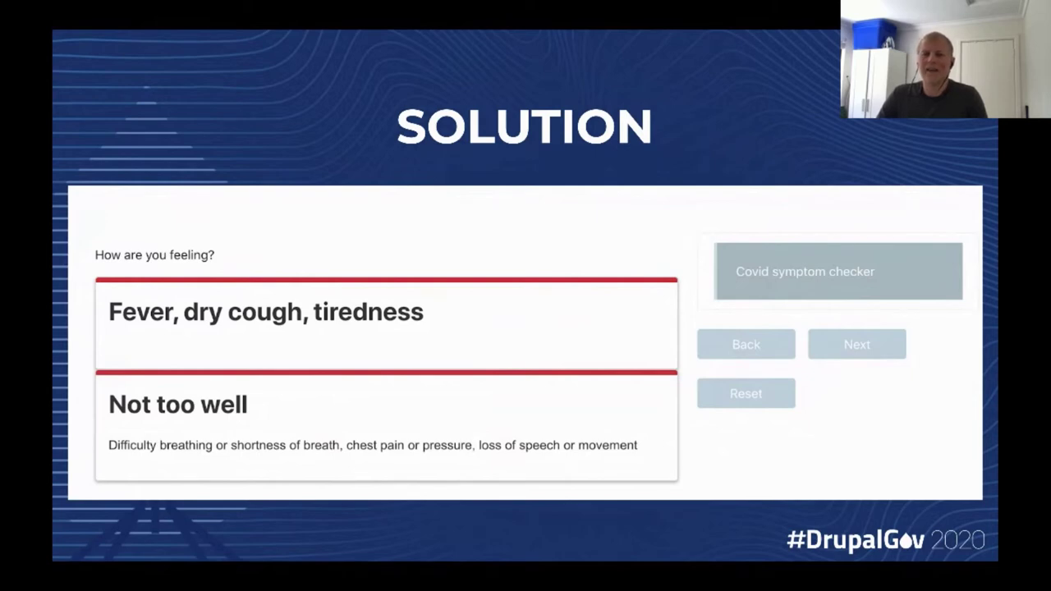
{"action": "key", "text": "Right"}
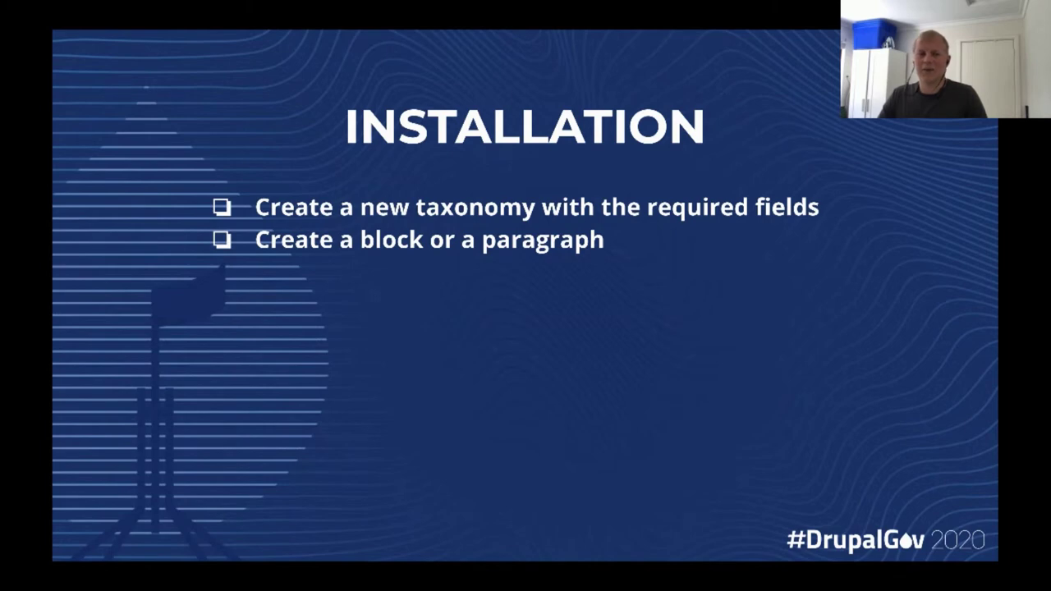
{"action": "key", "text": "Right"}
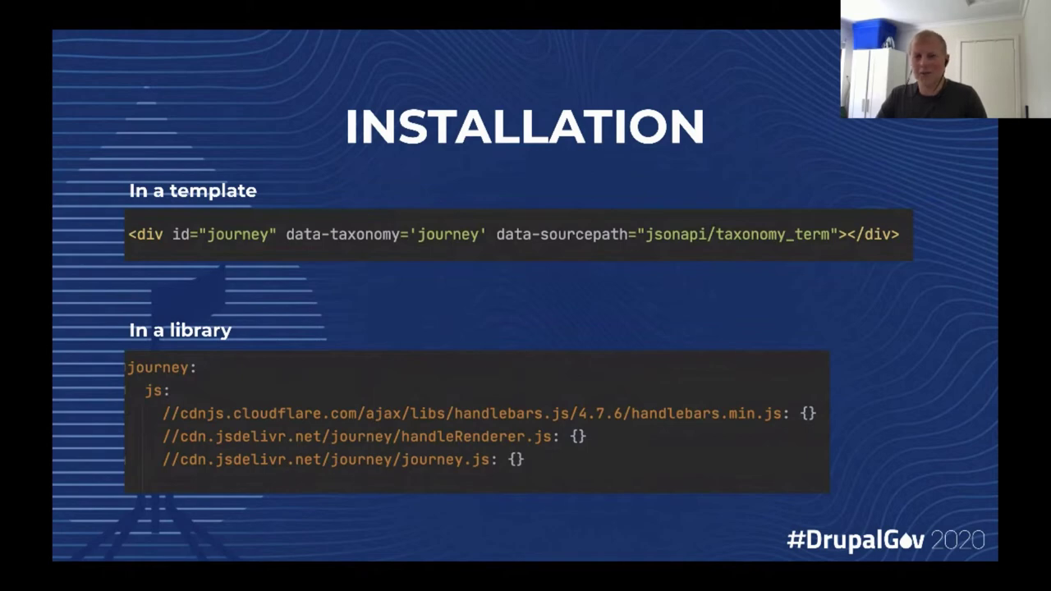
{"action": "key", "text": "Right"}
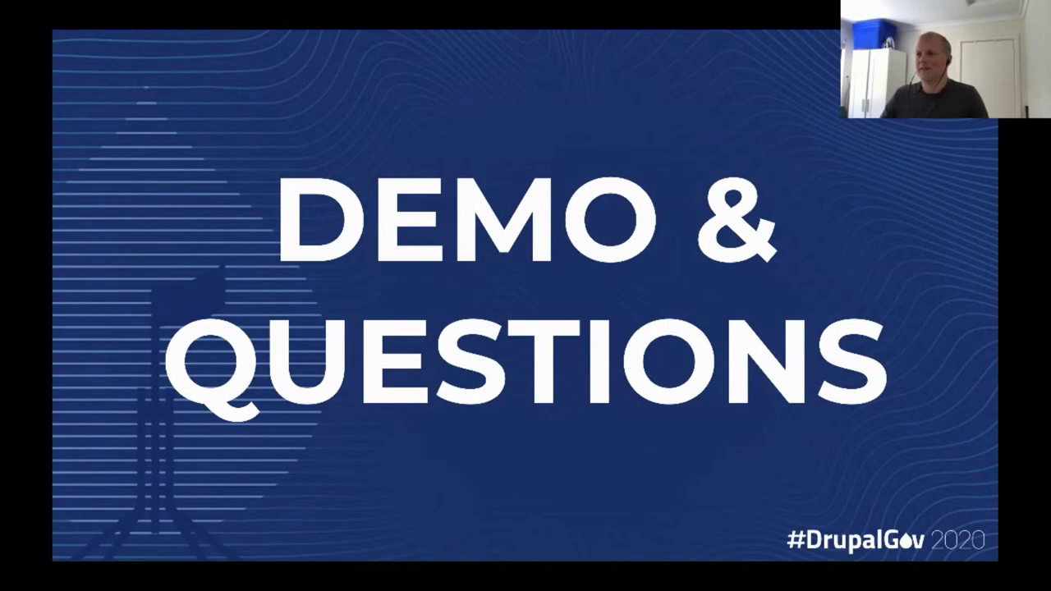
{"action": "left_click", "coordinate": [475, 507]}
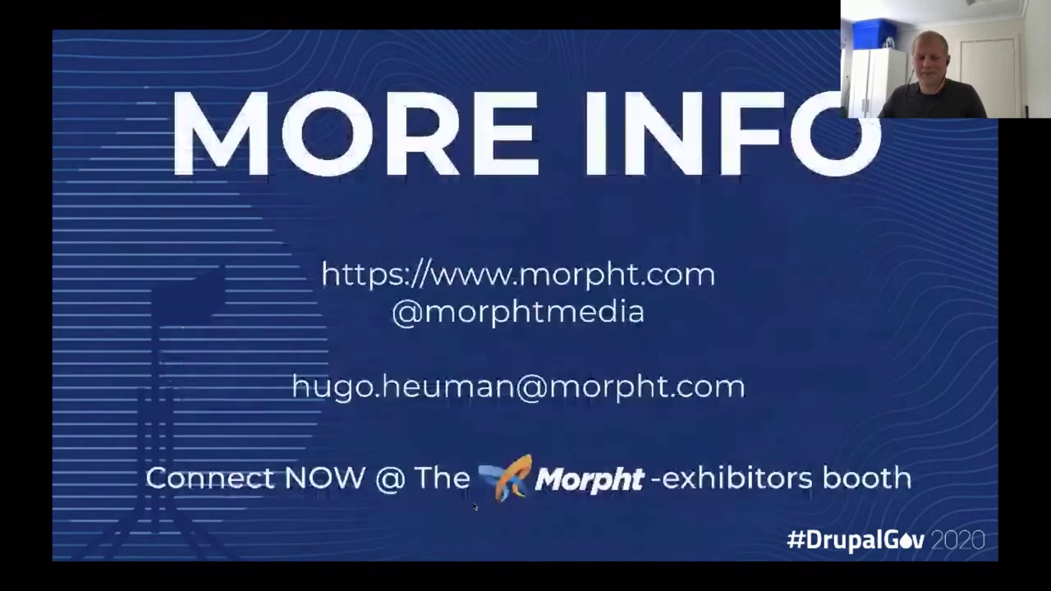
Exit the slideshow and switch to the Journey demo page, enlarging its display for the demonstration
{"action": "key", "text": "Escape"}
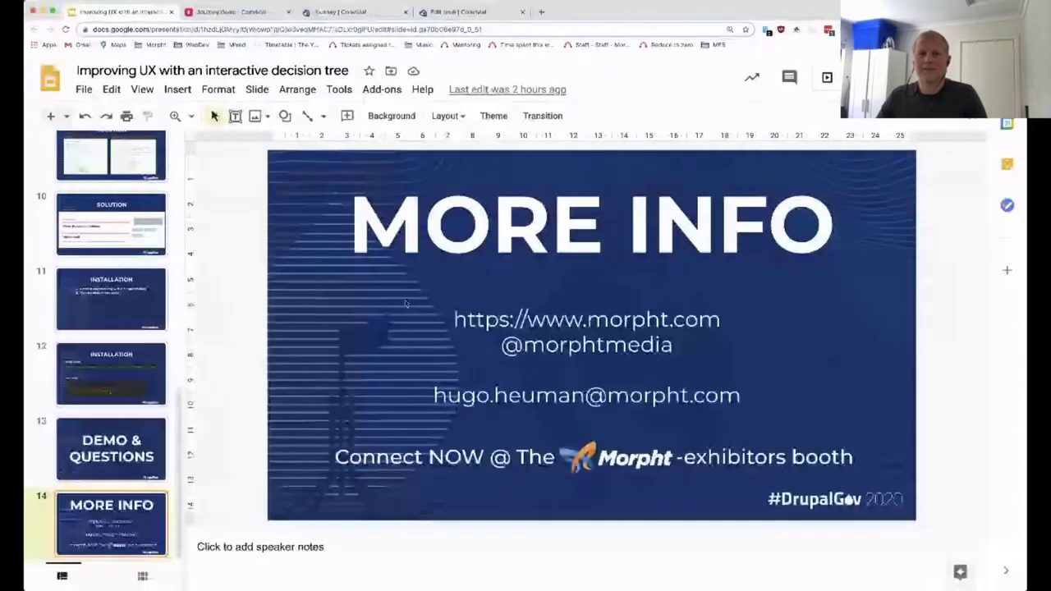
{"action": "key", "text": "ctrl+Tab"}
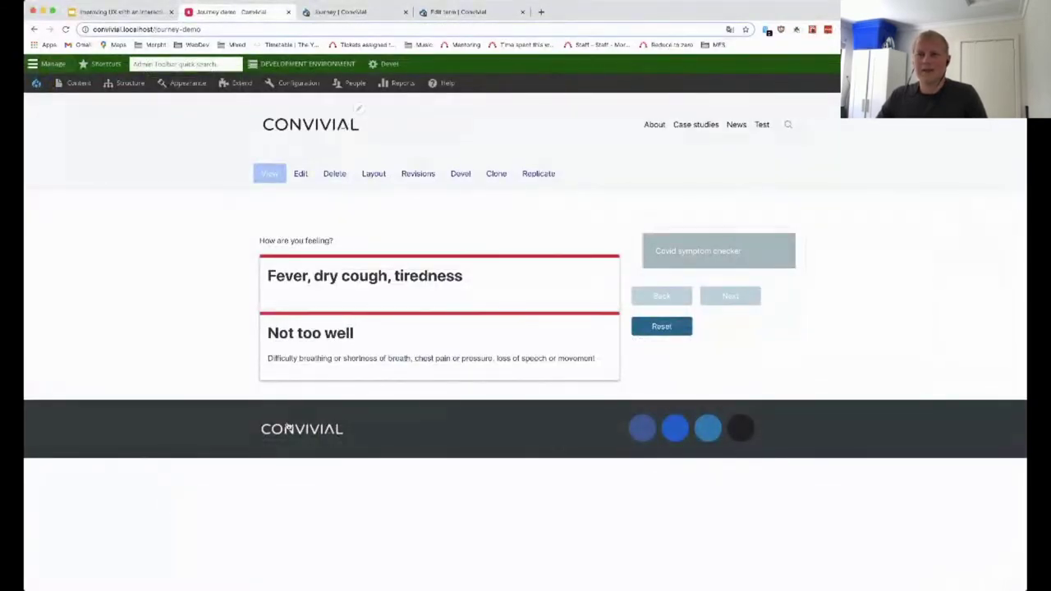
{"action": "key", "text": "ctrl+plus"}
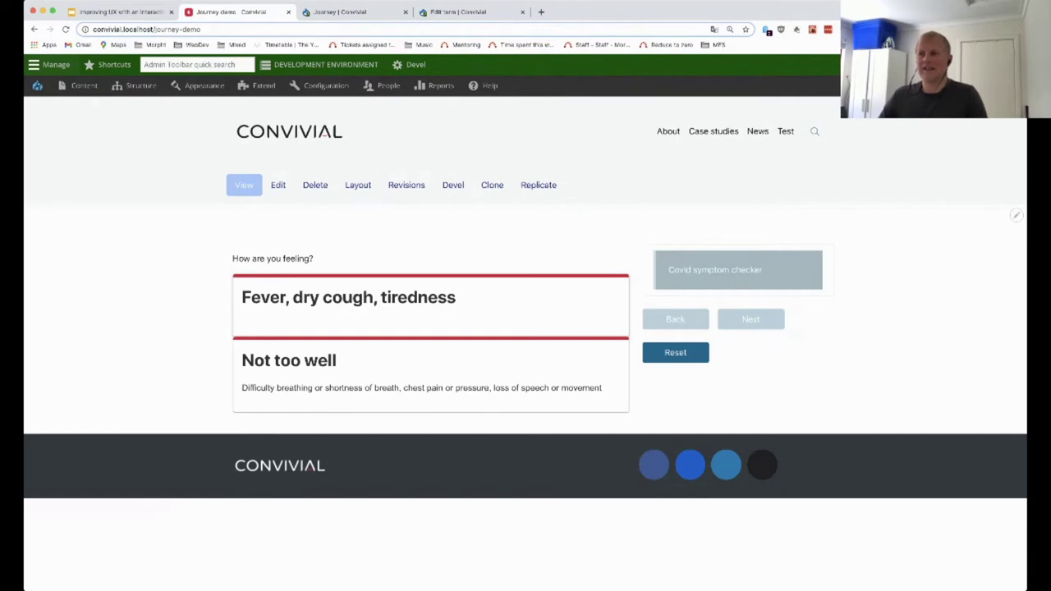
Answer the Covid symptom checker with "Fever, dry cough, tiredness", the state QLD and the city Brisbane
{"action": "left_click", "coordinate": [332, 305]}
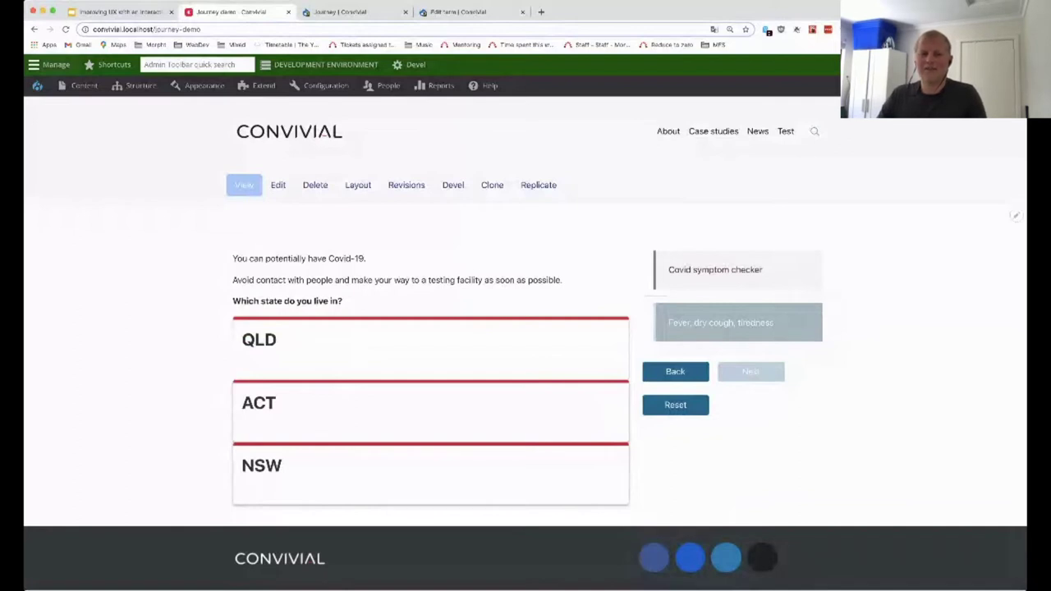
{"action": "left_click", "coordinate": [258, 340]}
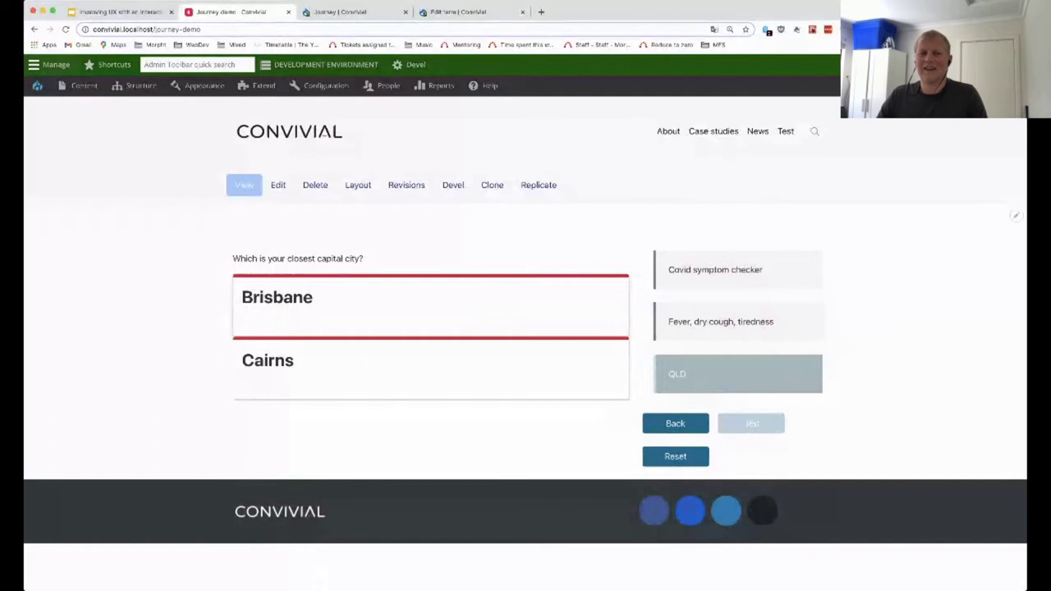
{"action": "key", "text": "Return"}
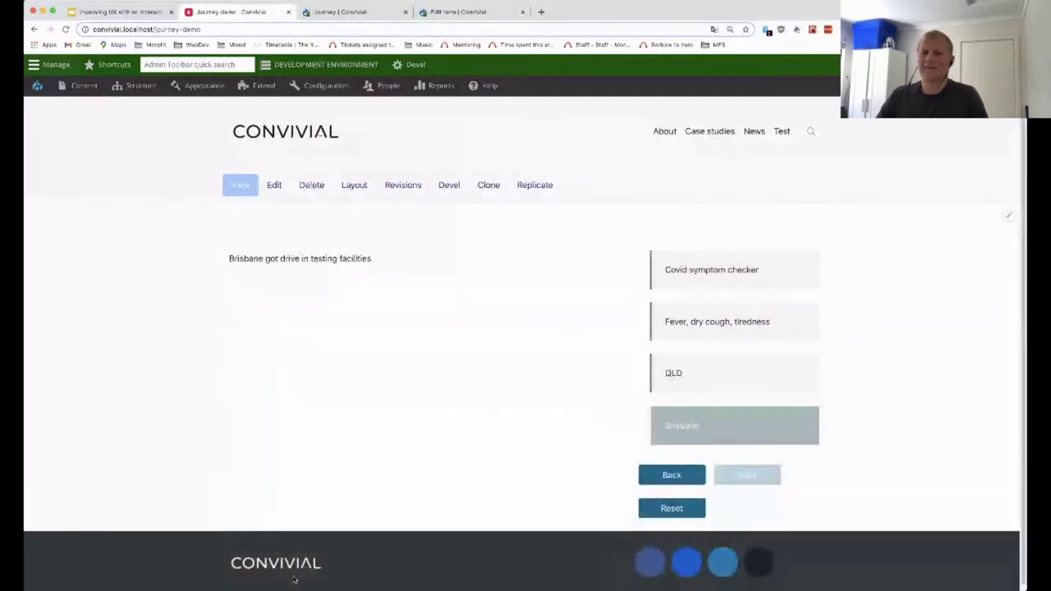
Step back and forth through the answered questions, ending at the first question, "How are you feeling?"
{"action": "key", "text": "Tab"}
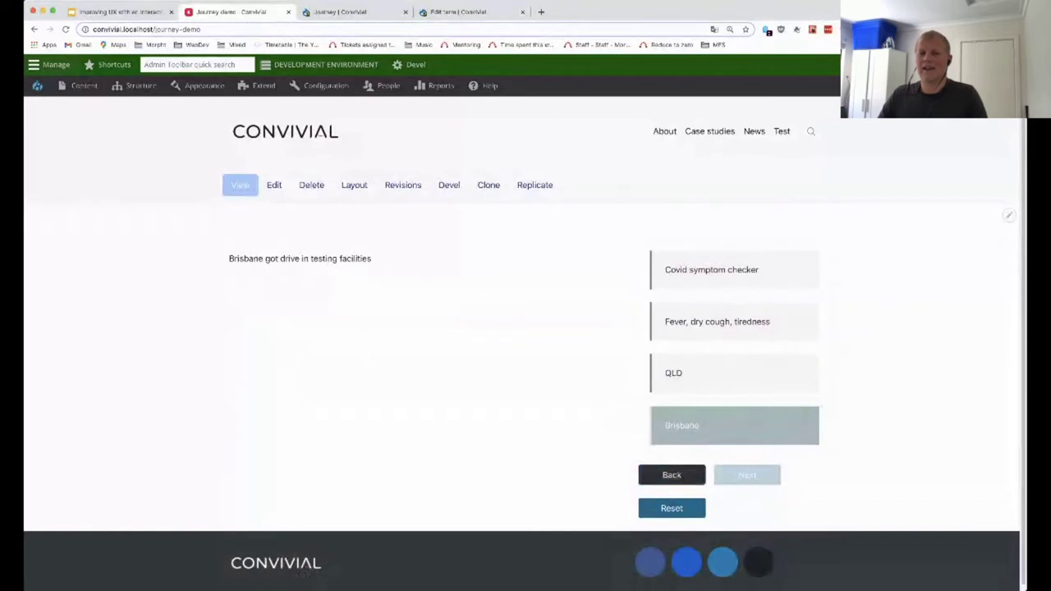
{"action": "key", "text": "Return"}
{"action": "key", "text": "Tab"}
{"action": "key", "text": "Return"}
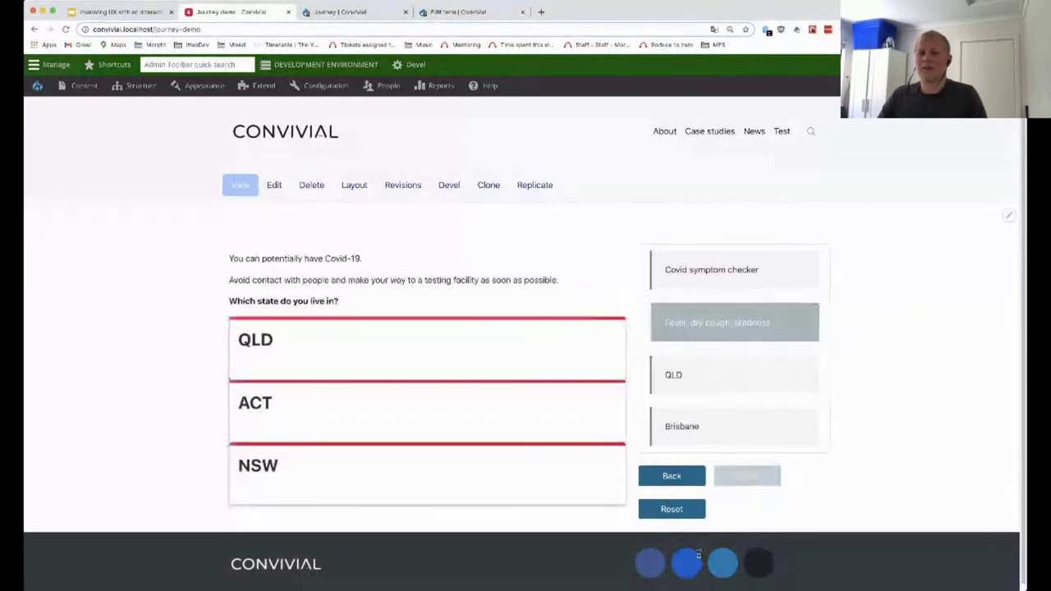
{"action": "key", "text": "Return"}
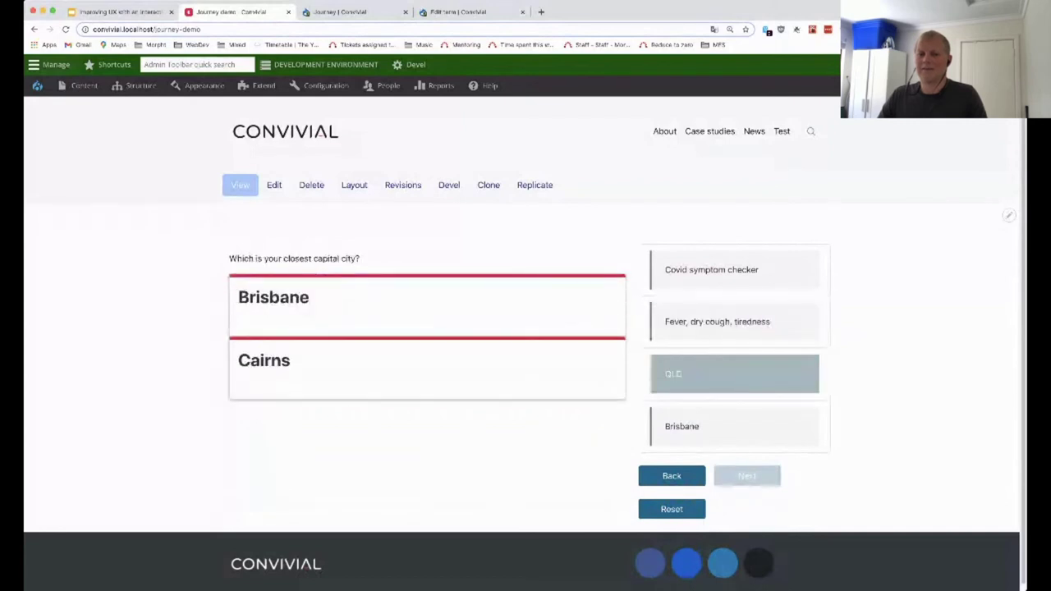
{"action": "key", "text": "Return"}
{"action": "key", "text": "Return"}
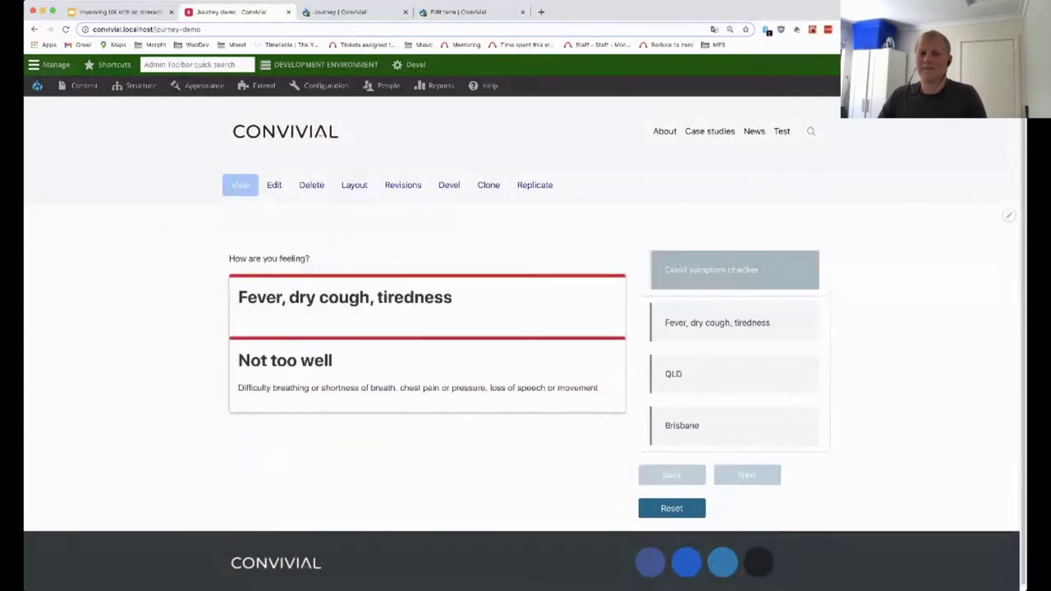
Return to the state question through the journey history and choose NSW to open its testing facilities page
{"action": "left_click", "coordinate": [734, 425]}
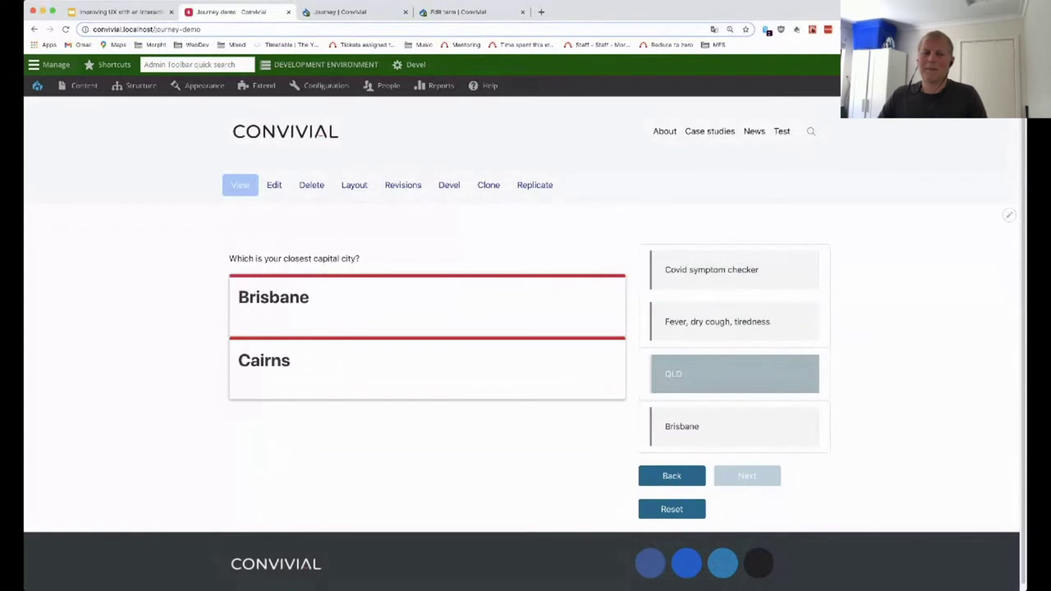
{"action": "left_click", "coordinate": [672, 475]}
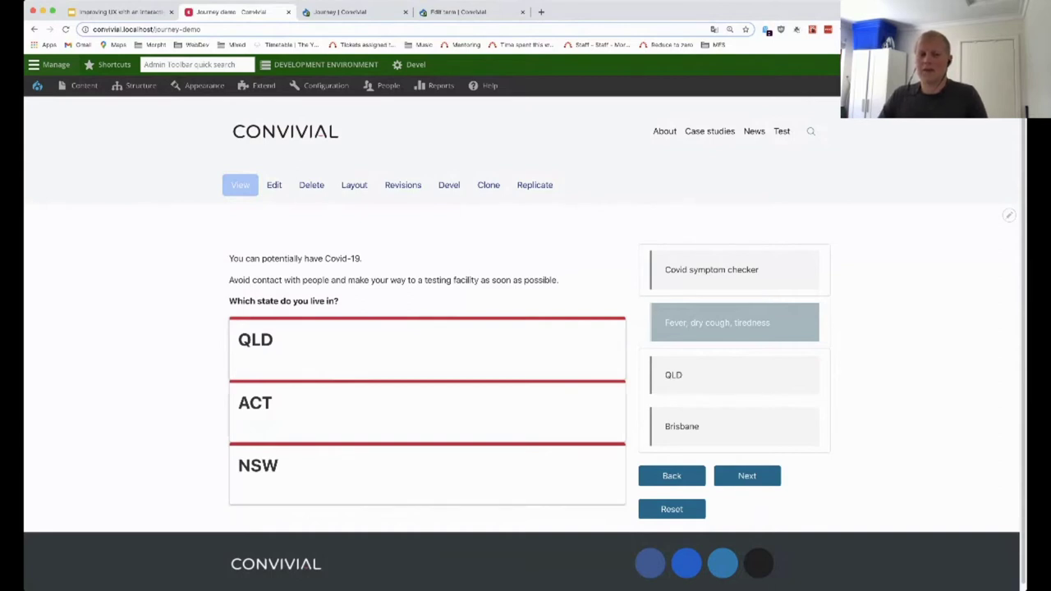
{"action": "left_click", "coordinate": [258, 465]}
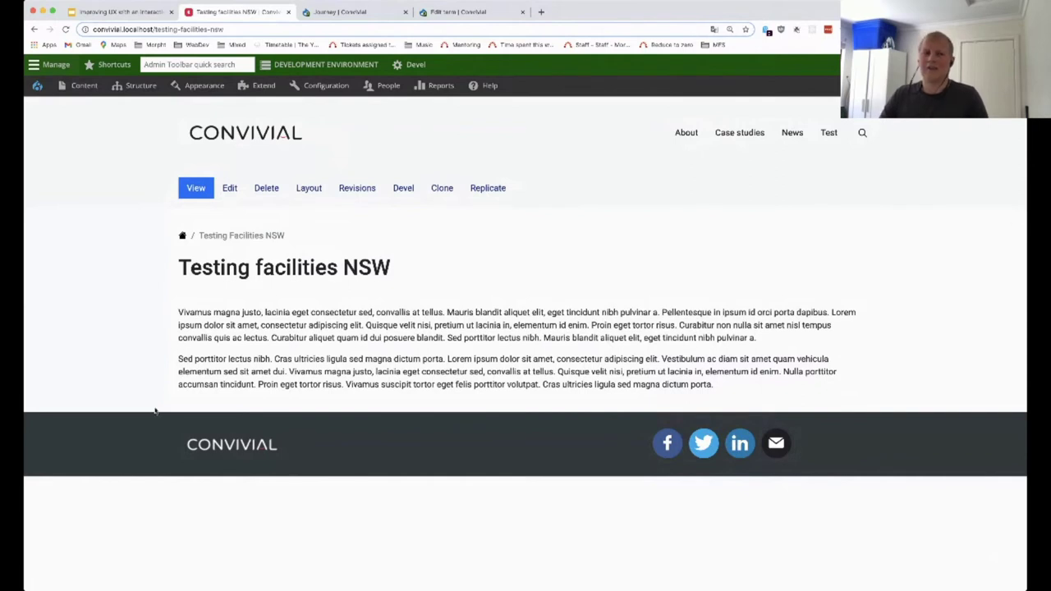
Go back from the NSW testing facilities page to the symptom checker and move between its first two questions
{"action": "key", "text": "super+Left"}
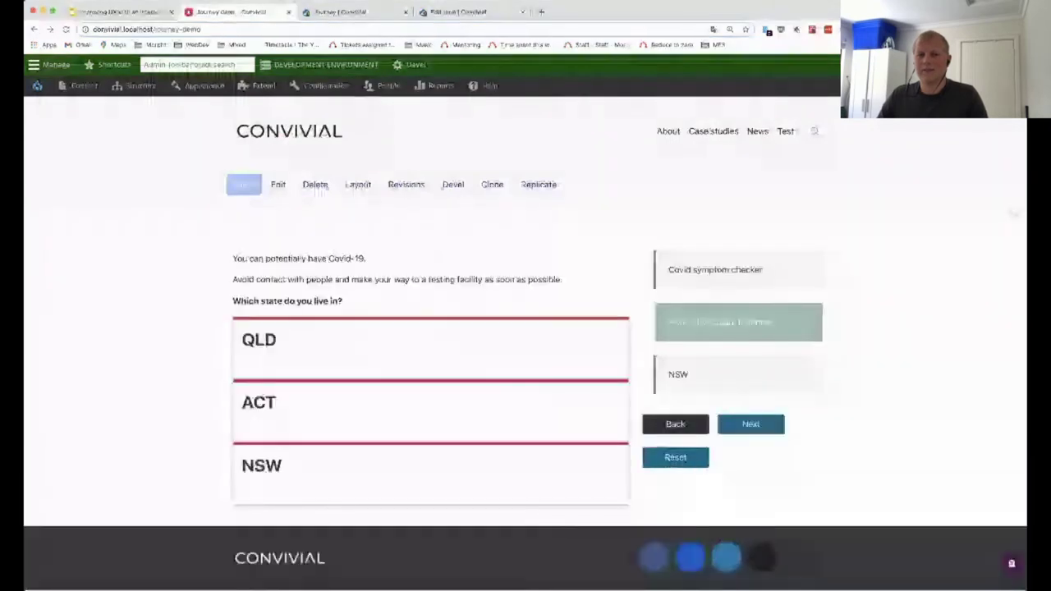
{"action": "key", "text": "super+Left"}
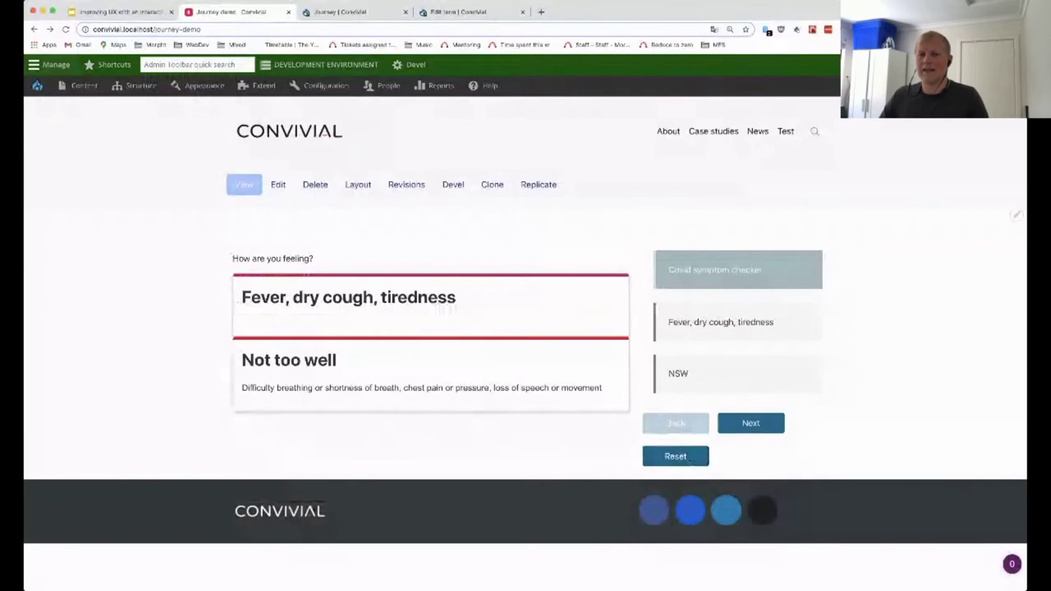
{"action": "key", "text": "super+Right"}
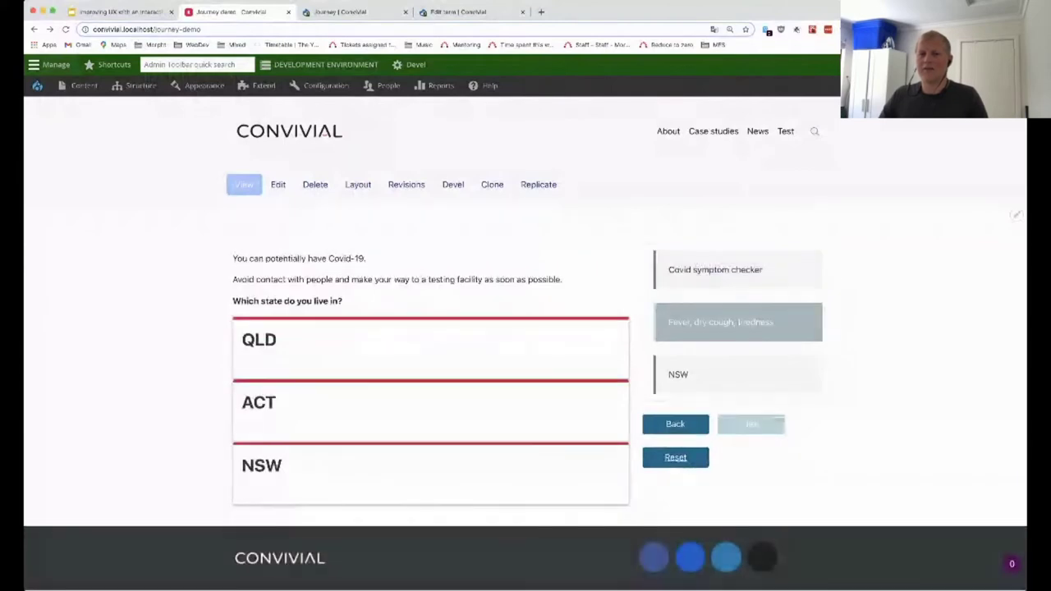
Follow the "Not too well" path to the emergency services screen and reset the symptom checker to its first question
{"action": "key", "text": "super+bracketleft"}
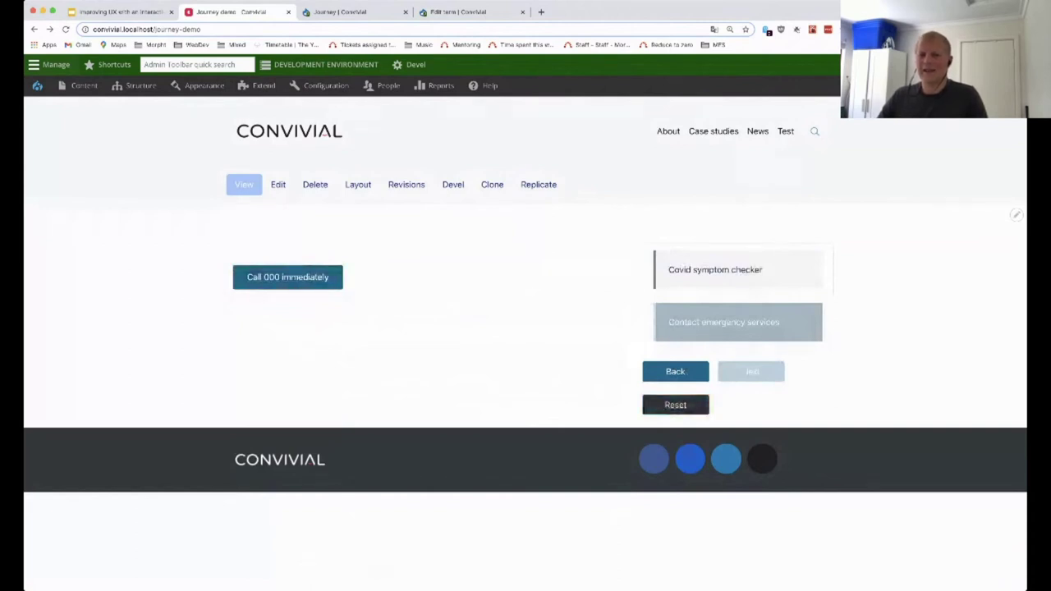
{"action": "left_click", "coordinate": [674, 405]}
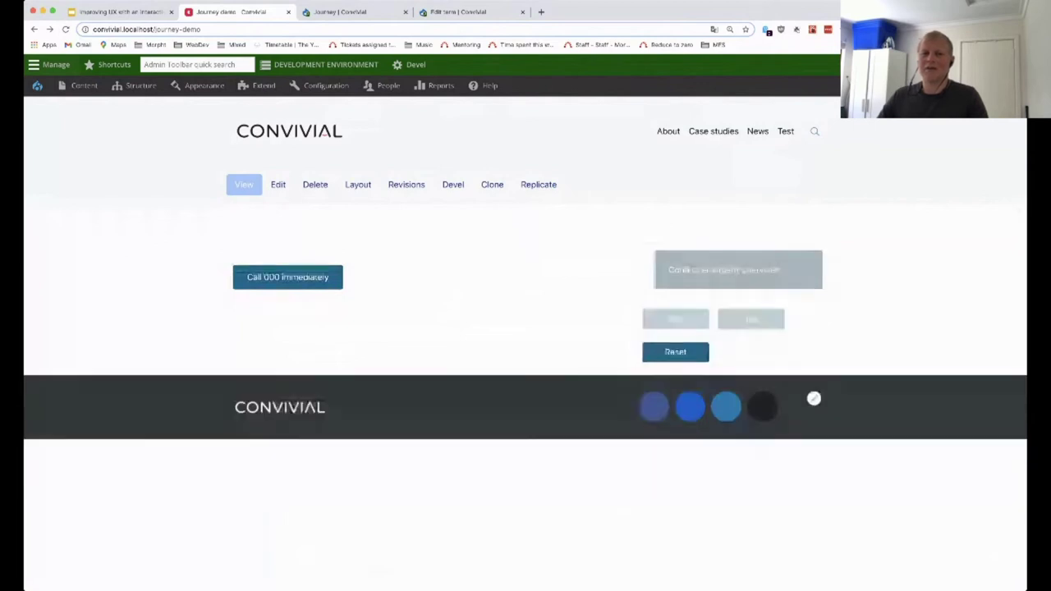
{"action": "left_click", "coordinate": [675, 351]}
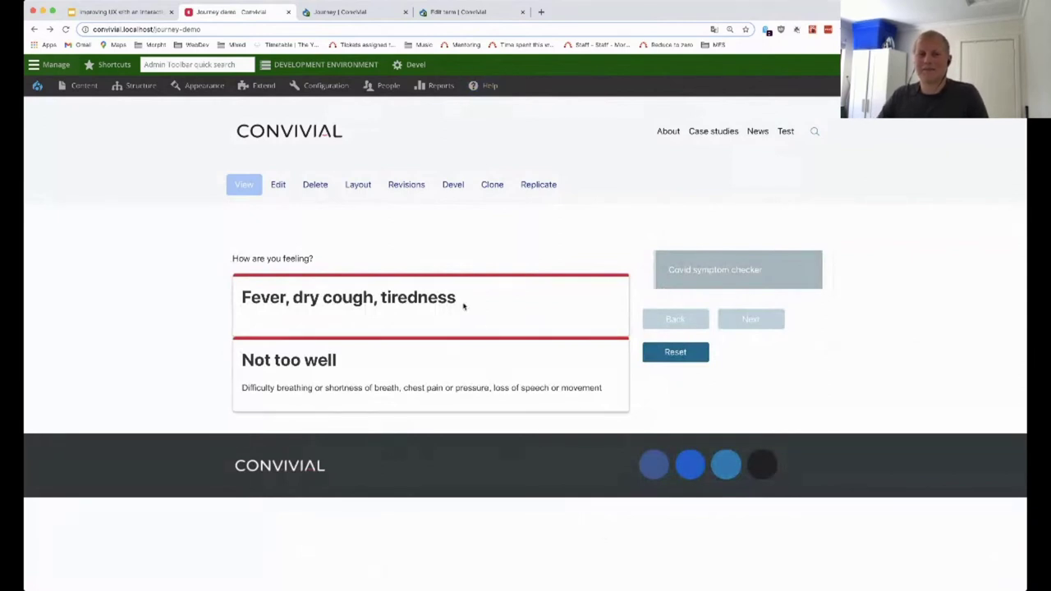
Examine the name, option text and main body content in the edit form of the "Most common symptoms" term
{"action": "key", "text": "super+4"}
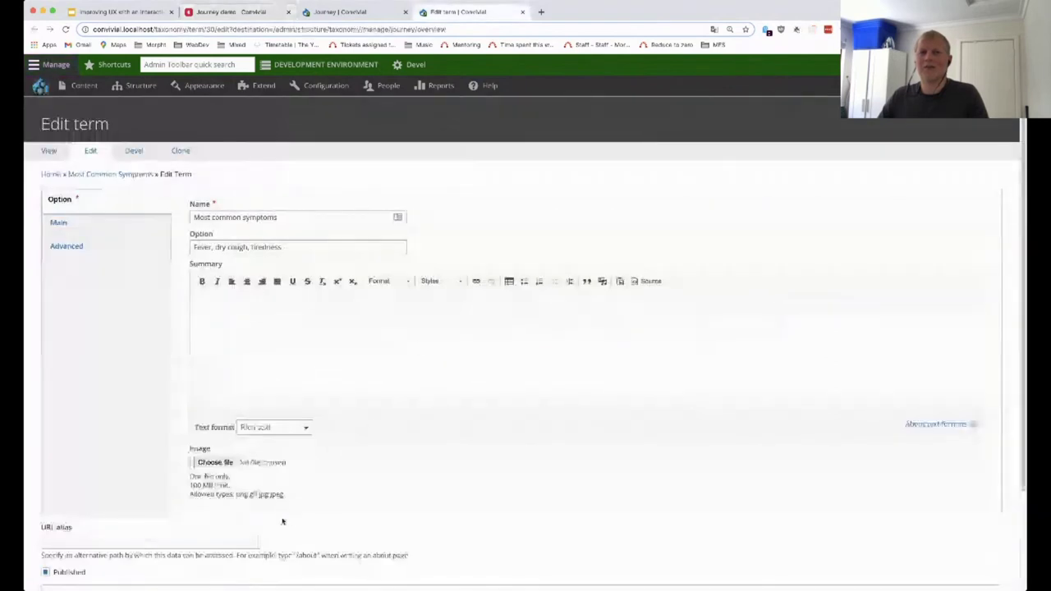
{"action": "left_click_drag", "start_coordinate": [280, 218], "coordinate": [187, 217]}
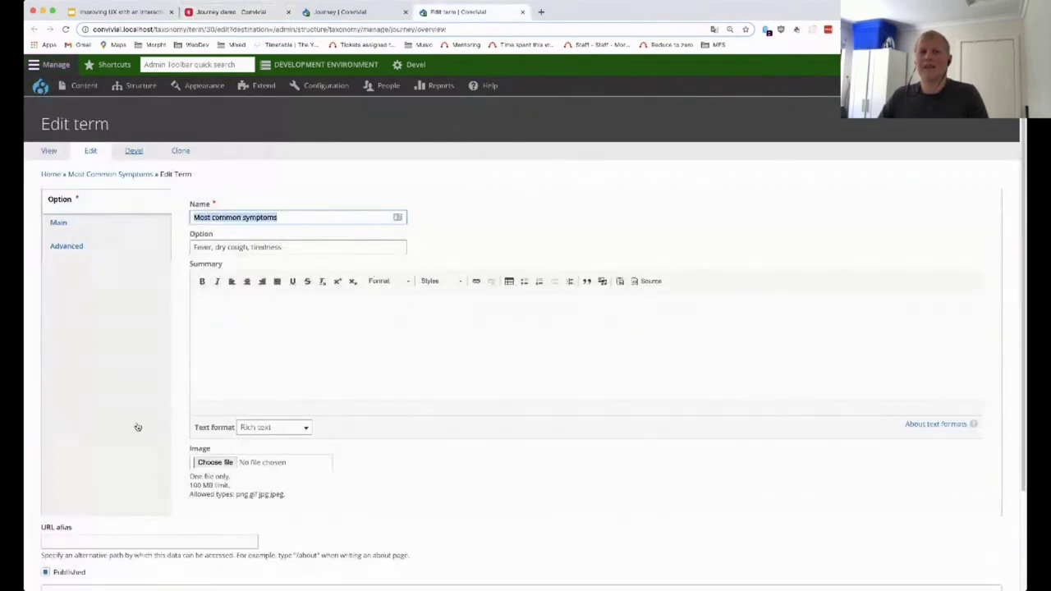
{"action": "left_click", "coordinate": [279, 495]}
{"action": "left_click_drag", "start_coordinate": [280, 218], "coordinate": [193, 218]}
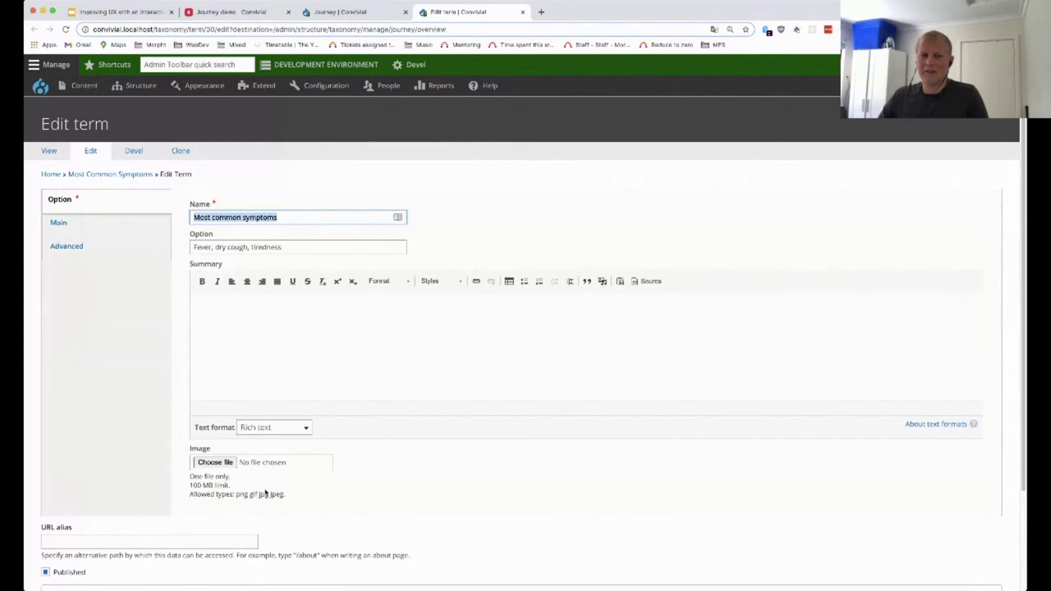
{"action": "key", "text": "Right"}
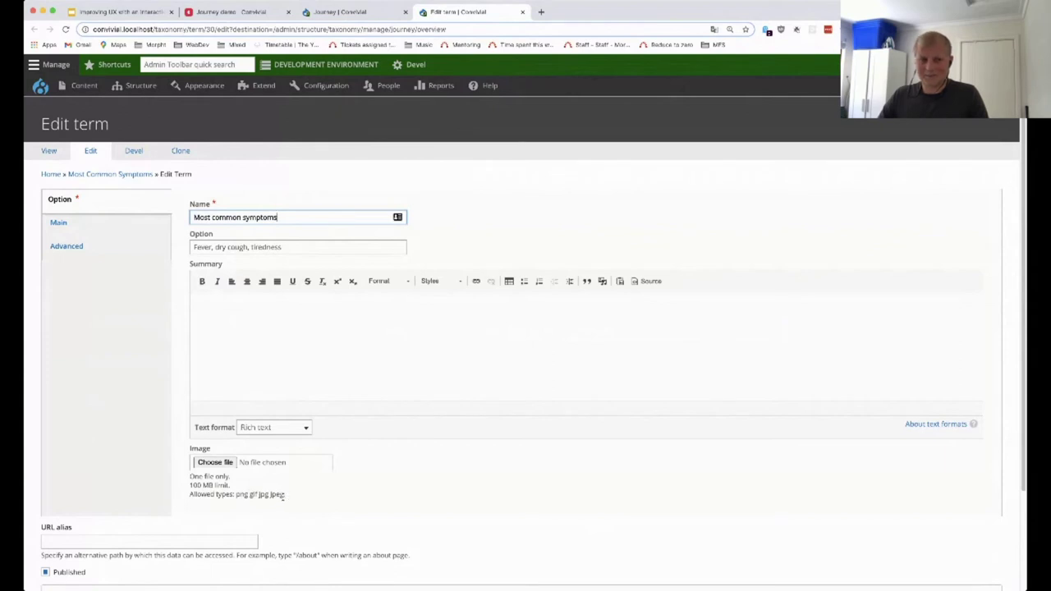
{"action": "key", "text": "Tab"}
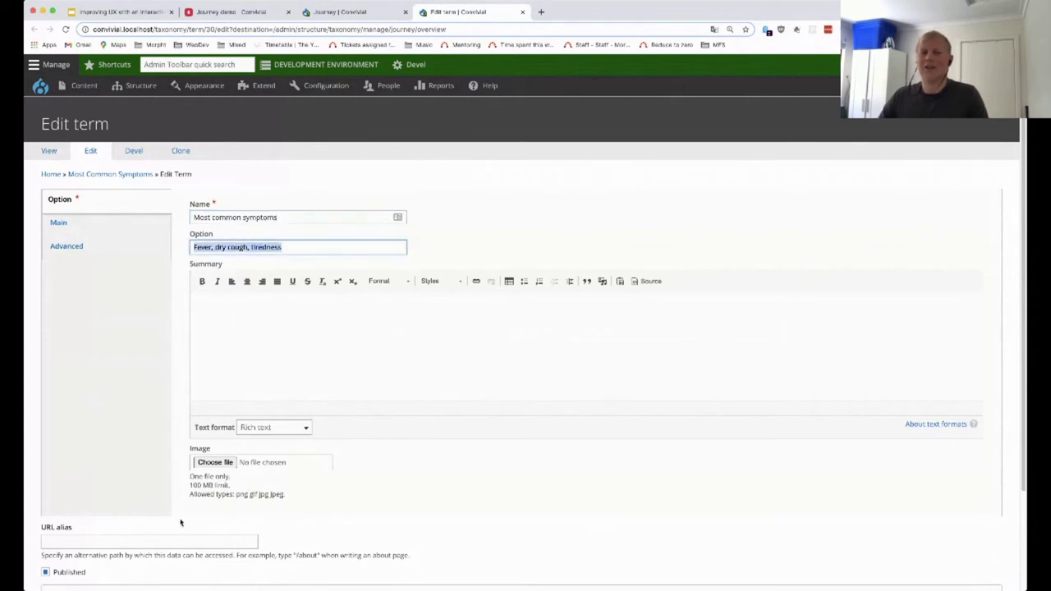
{"action": "key", "text": "Tab"}
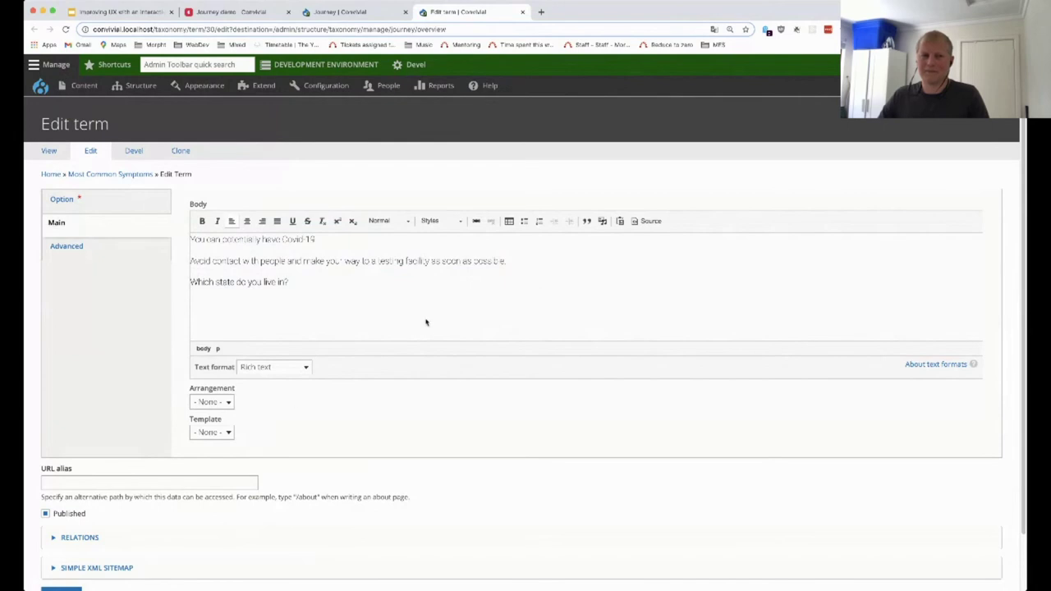
From the Journey taxonomy list, open the "Serious symptoms" term for editing and examine the Jump setting in its advanced options
{"action": "key", "text": "ctrl+shift+Tab"}
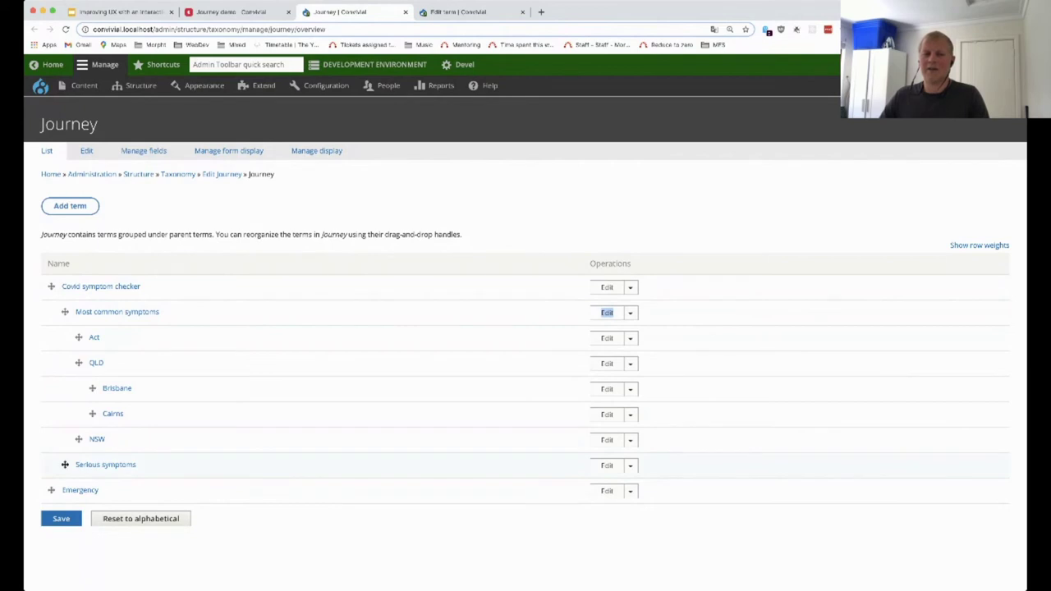
{"action": "left_click", "coordinate": [607, 465]}
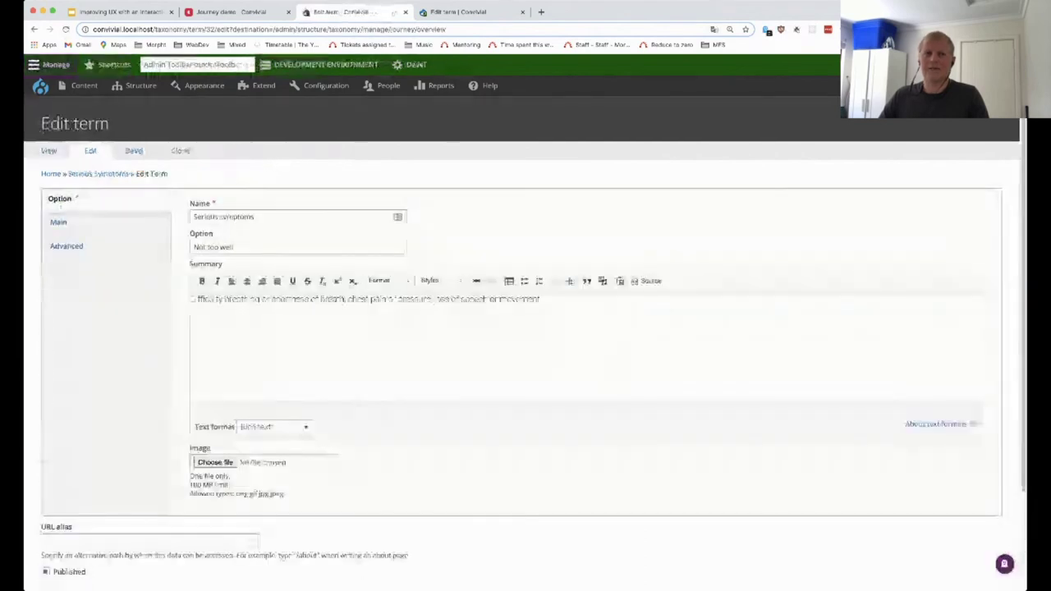
{"action": "left_click", "coordinate": [66, 246]}
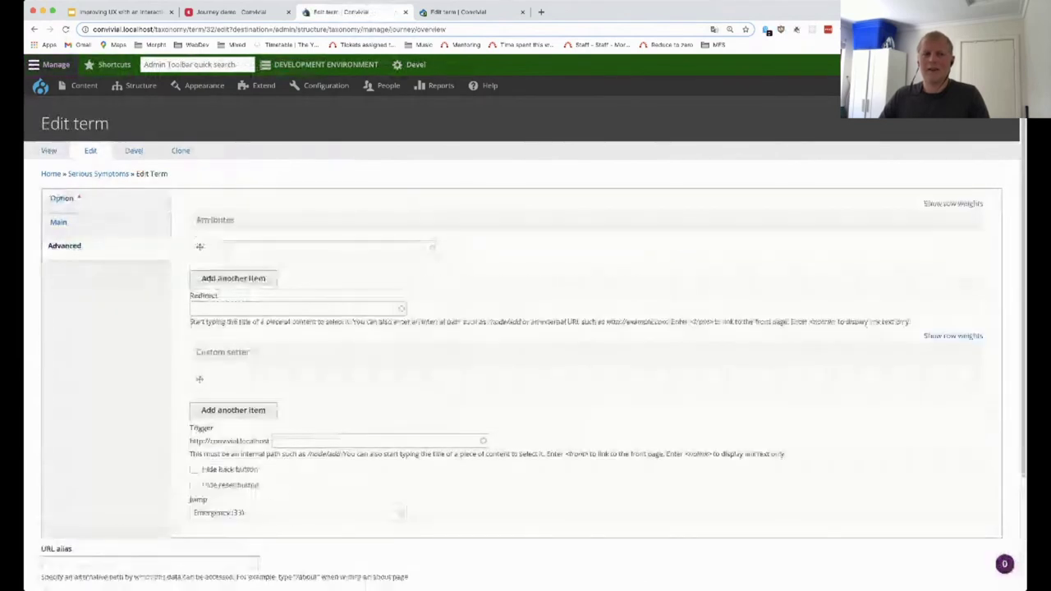
{"action": "scroll", "coordinate": [525, 344], "scroll_direction": "down", "scroll_amount": 1}
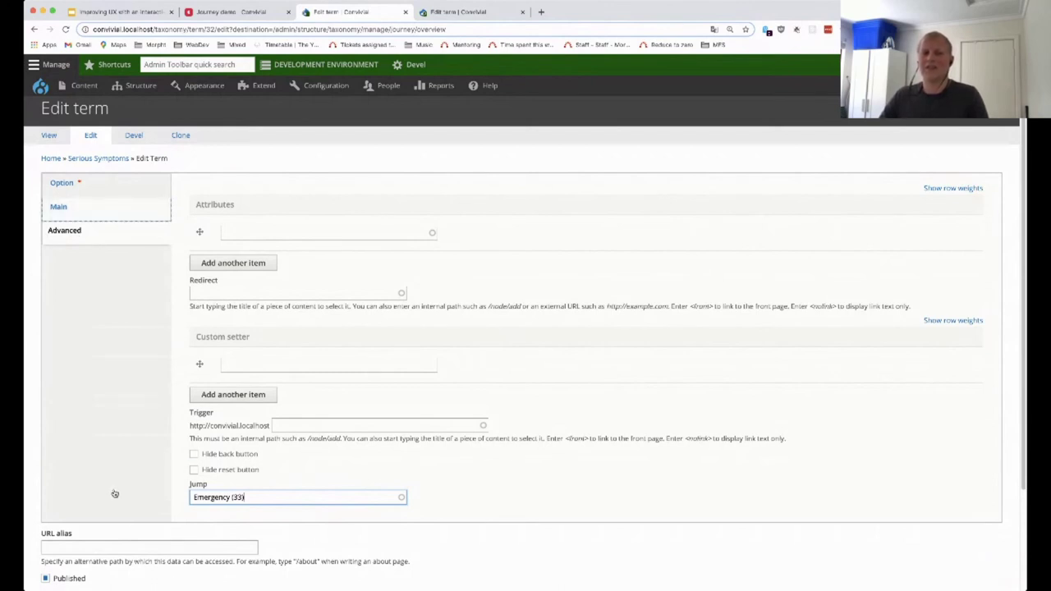
Leave the "Serious symptoms" term and start a new Journey taxonomy term with its name and option text both set to "WA"
{"action": "left_click", "coordinate": [215, 293]}
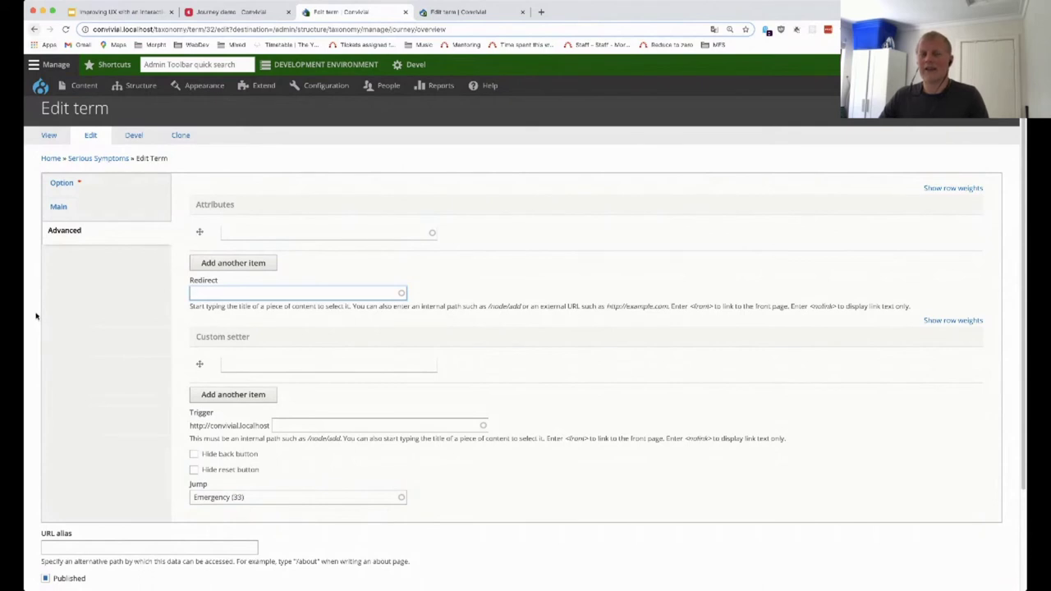
{"action": "key", "text": "super+["}
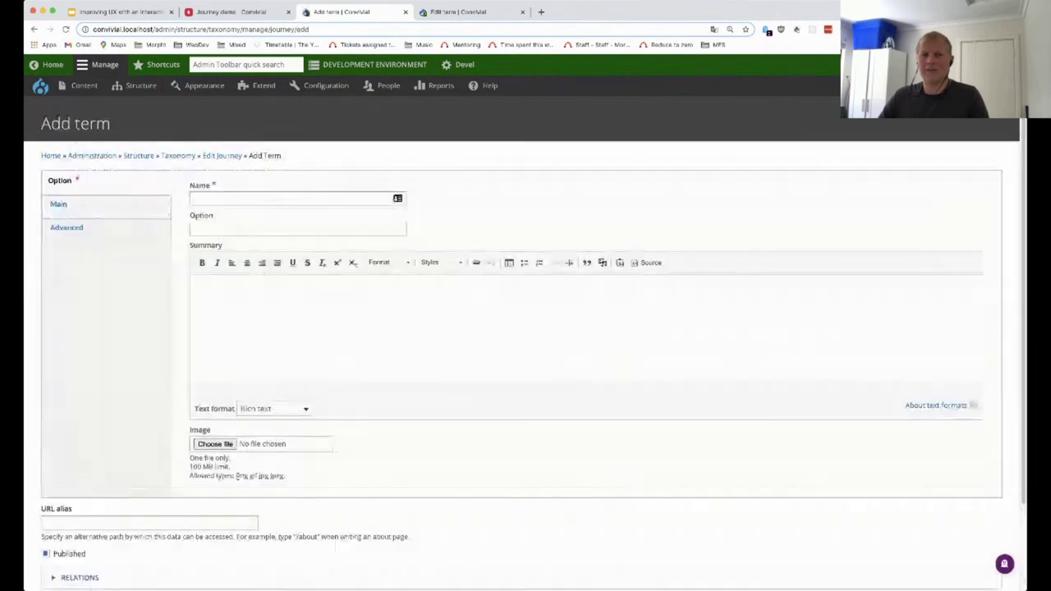
{"action": "type", "text": "Wa"}
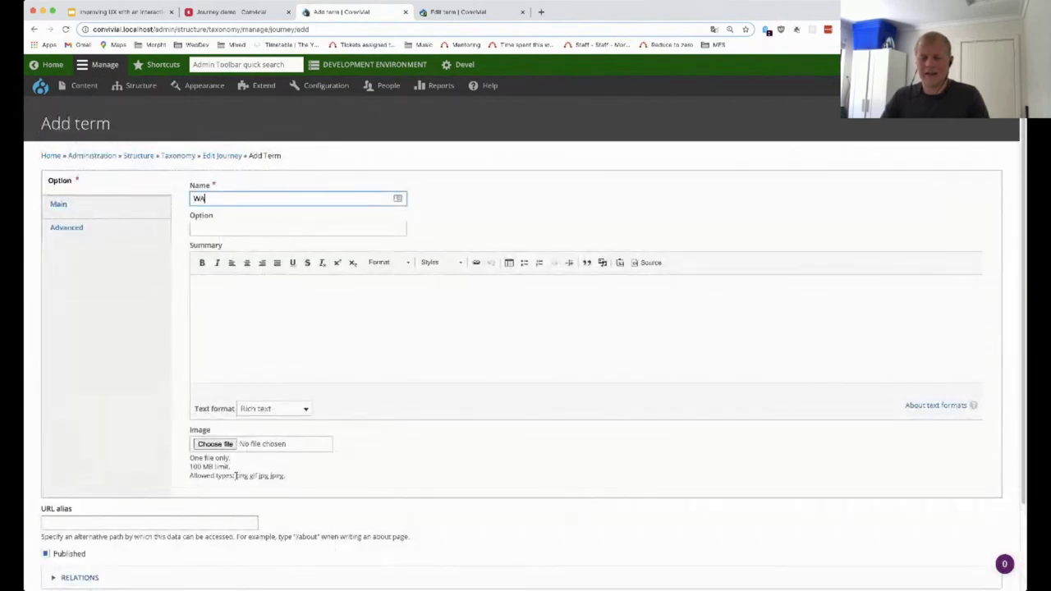
{"action": "key", "text": "Tab"}
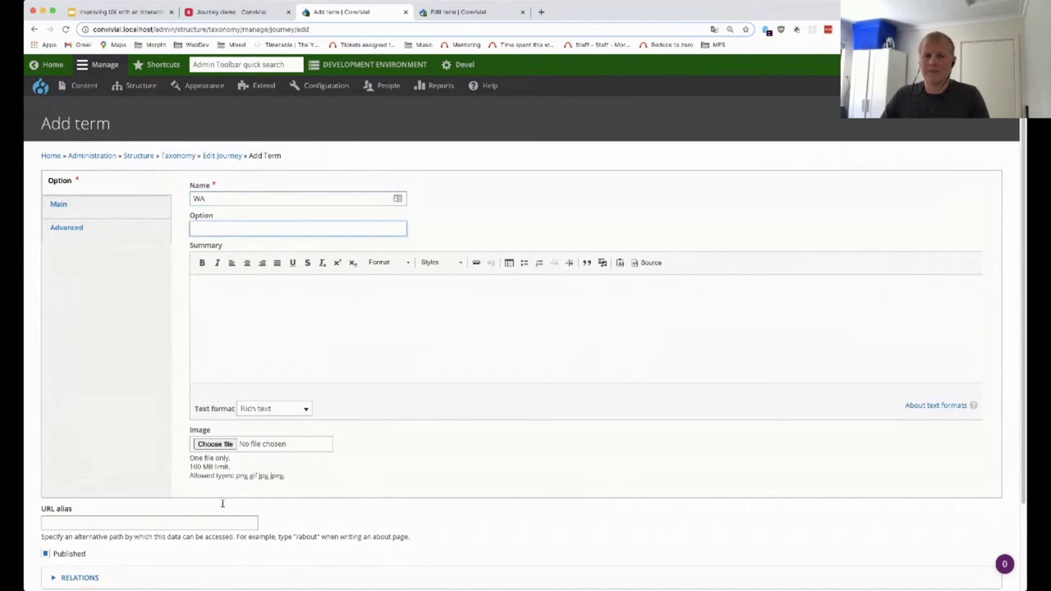
{"action": "type", "text": "WA"}
Enter "WA Info" as the main body text of the new WA term
{"action": "left_click", "coordinate": [118, 484]}
{"action": "left_click", "coordinate": [118, 205]}
{"action": "left_click", "coordinate": [218, 263]}
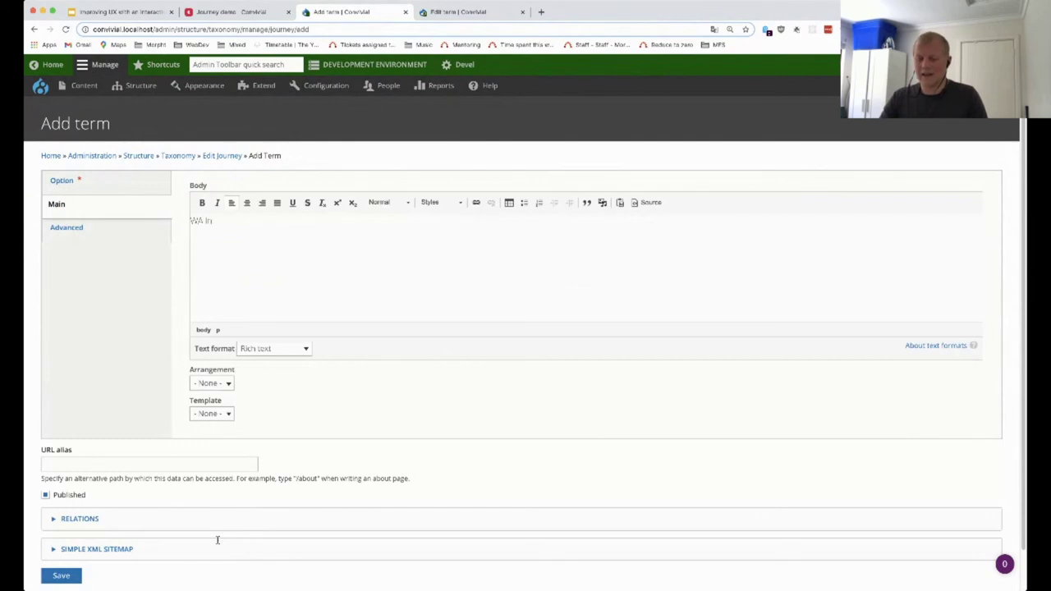
Make "Most common symptoms" the parent of the new WA term and save the term
{"action": "scroll", "coordinate": [217, 539], "scroll_direction": "down", "scroll_amount": 1}
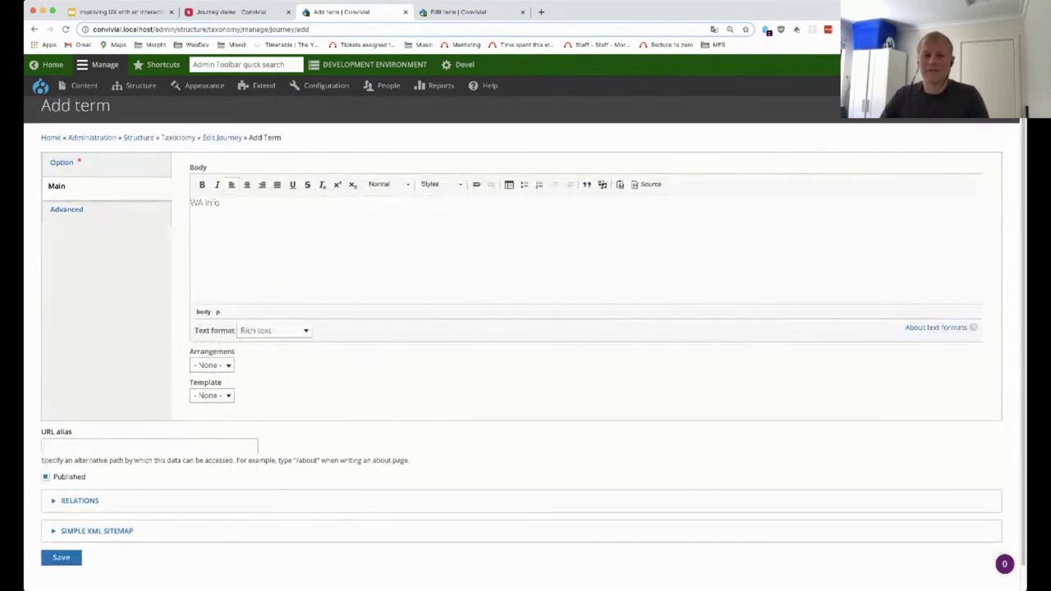
{"action": "scroll", "coordinate": [525, 353], "scroll_direction": "down", "scroll_amount": 1}
{"action": "left_click", "coordinate": [79, 475]}
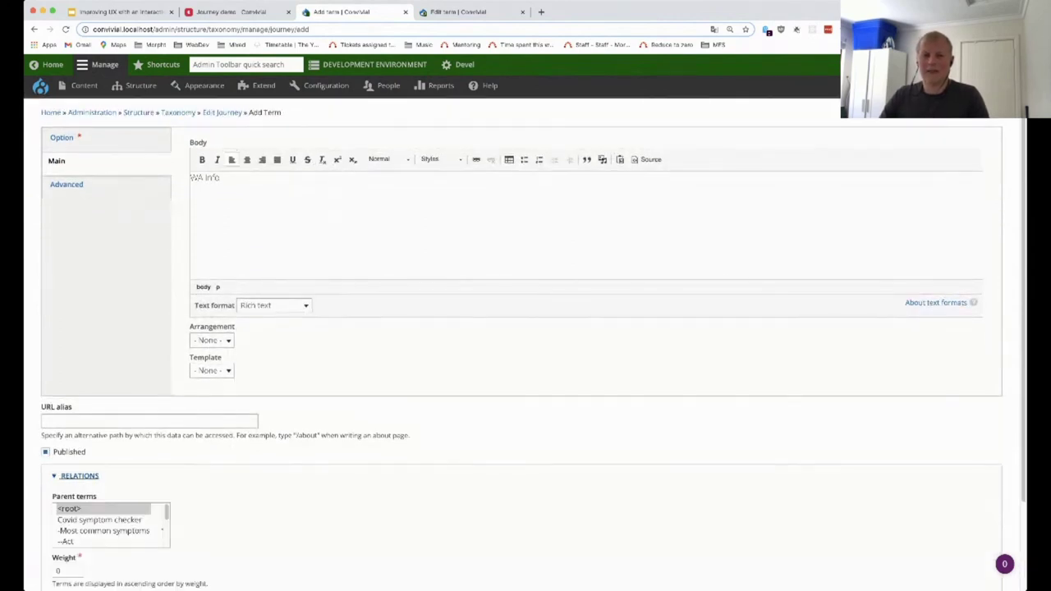
{"action": "scroll", "coordinate": [525, 353], "scroll_direction": "down", "scroll_amount": 2}
{"action": "left_click", "coordinate": [103, 488]}
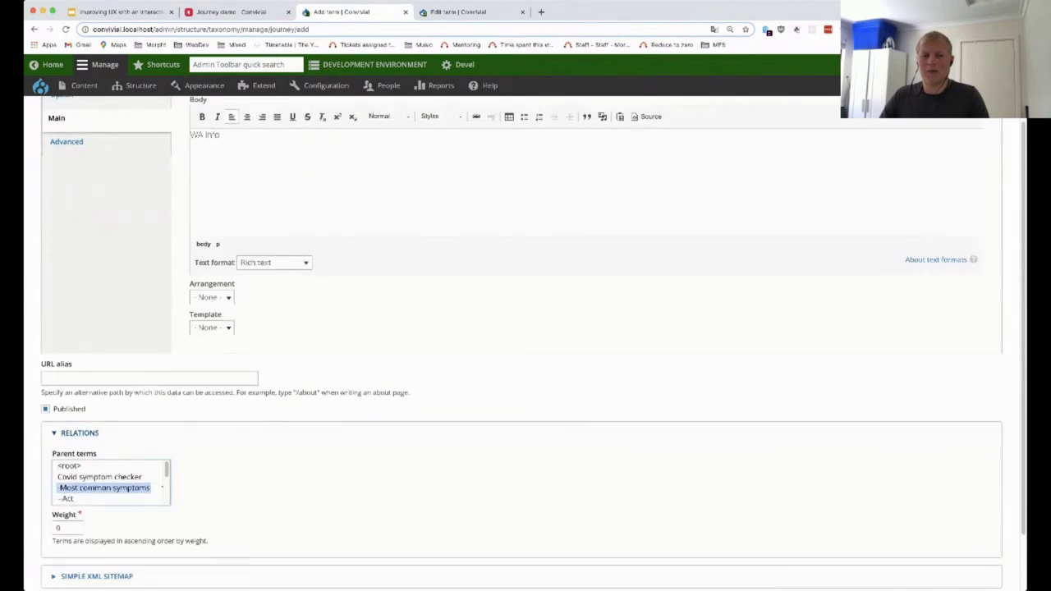
{"action": "scroll", "coordinate": [103, 488], "scroll_direction": "down", "scroll_amount": 1}
{"action": "scroll", "coordinate": [162, 477], "scroll_direction": "down", "scroll_amount": 2}
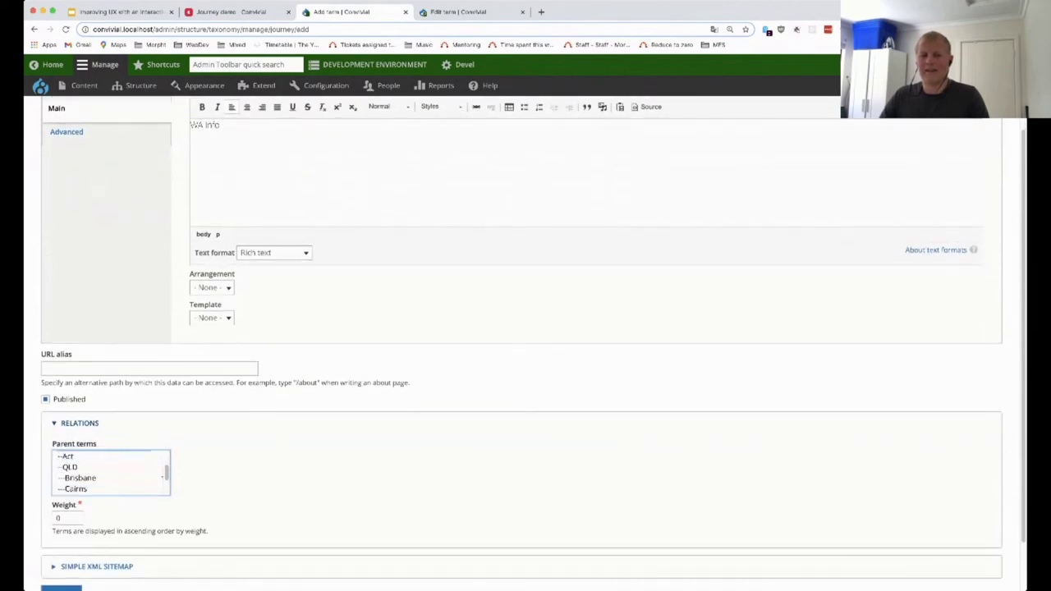
{"action": "scroll", "coordinate": [161, 477], "scroll_direction": "down", "scroll_amount": 1}
{"action": "left_click", "coordinate": [61, 558]}
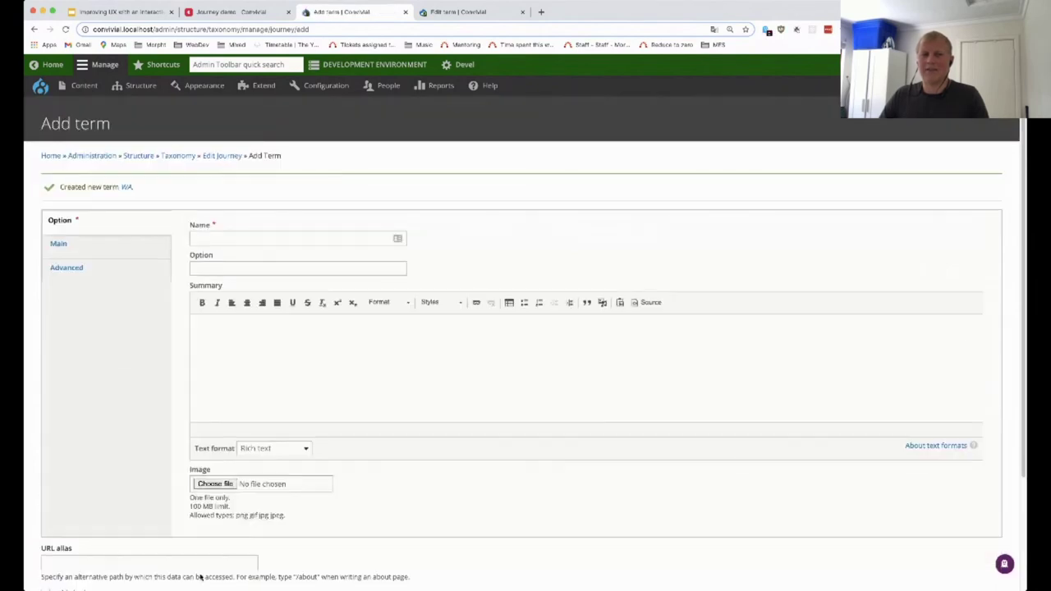
Reload the journey demo page and follow "Fever, dry cough, tiredness" to the new WA option's screen
{"action": "key", "text": "ctrl+shift+Tab"}
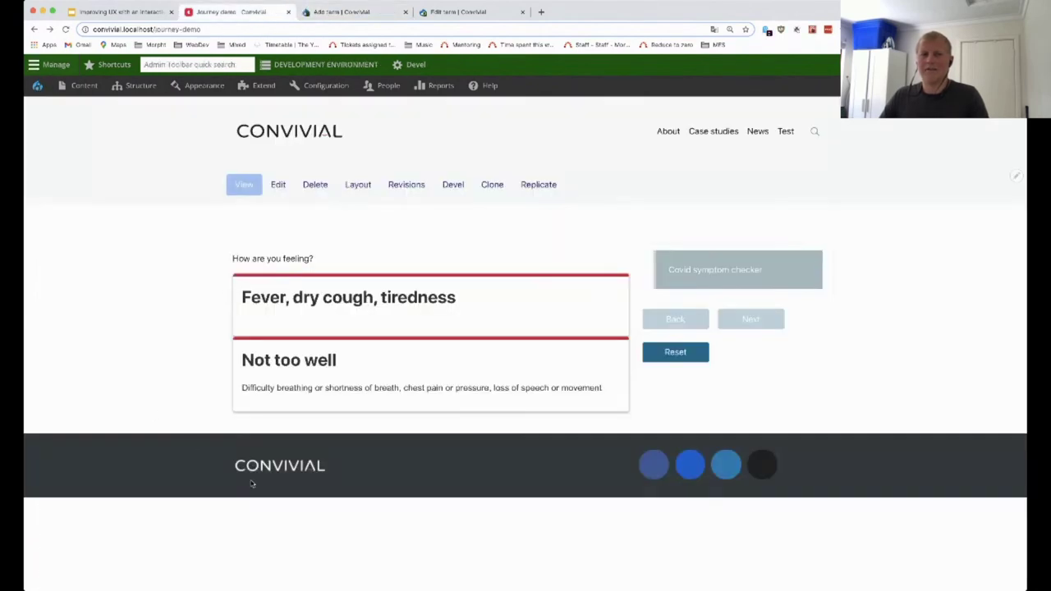
{"action": "key", "text": "super+r"}
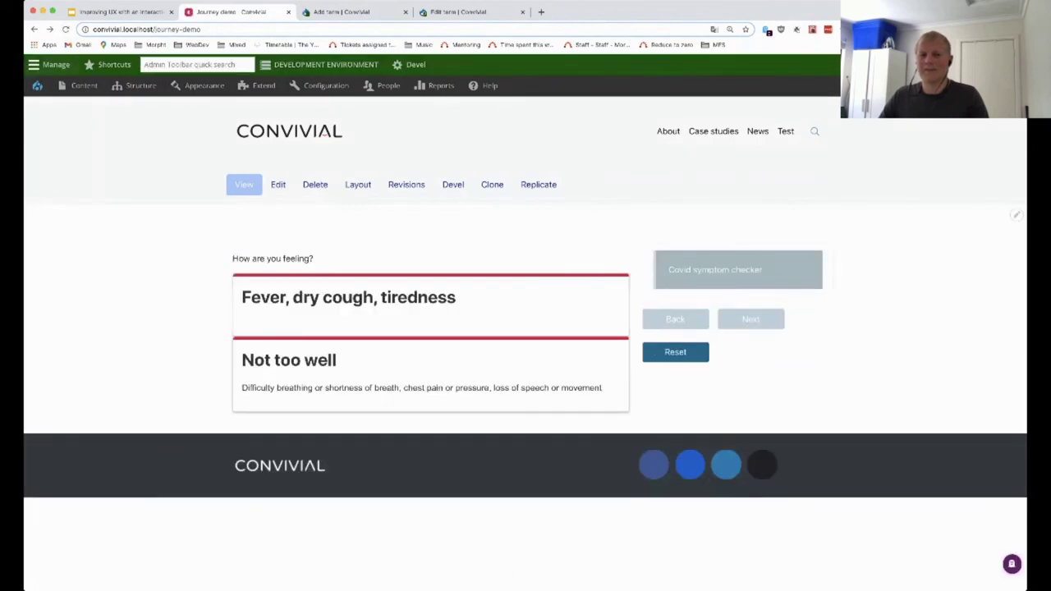
{"action": "left_click", "coordinate": [348, 304]}
{"action": "scroll", "coordinate": [370, 584], "scroll_direction": "down", "scroll_amount": 1}
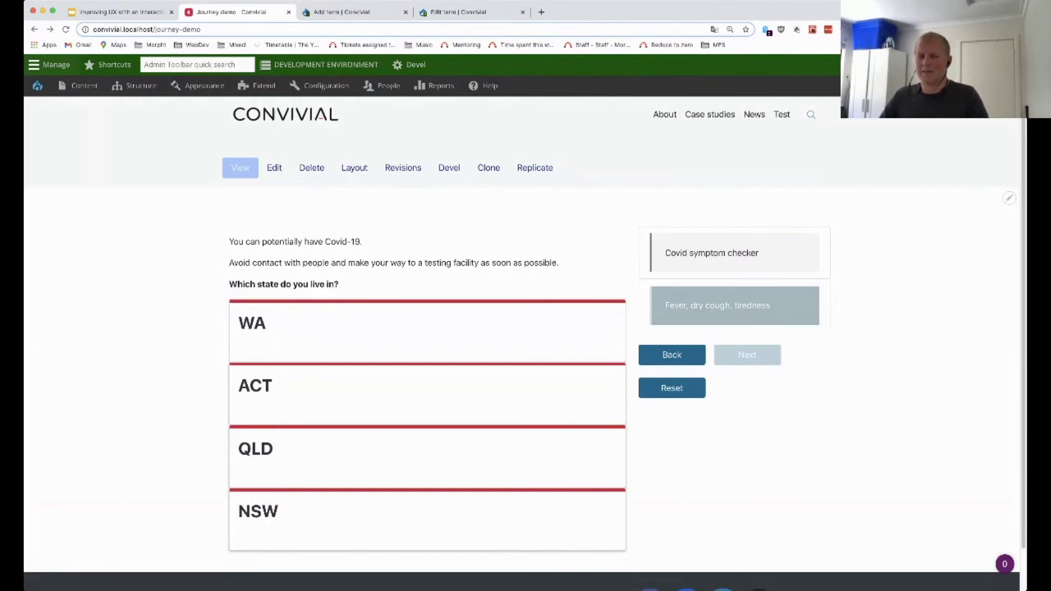
{"action": "scroll", "coordinate": [525, 344], "scroll_direction": "down", "scroll_amount": 1}
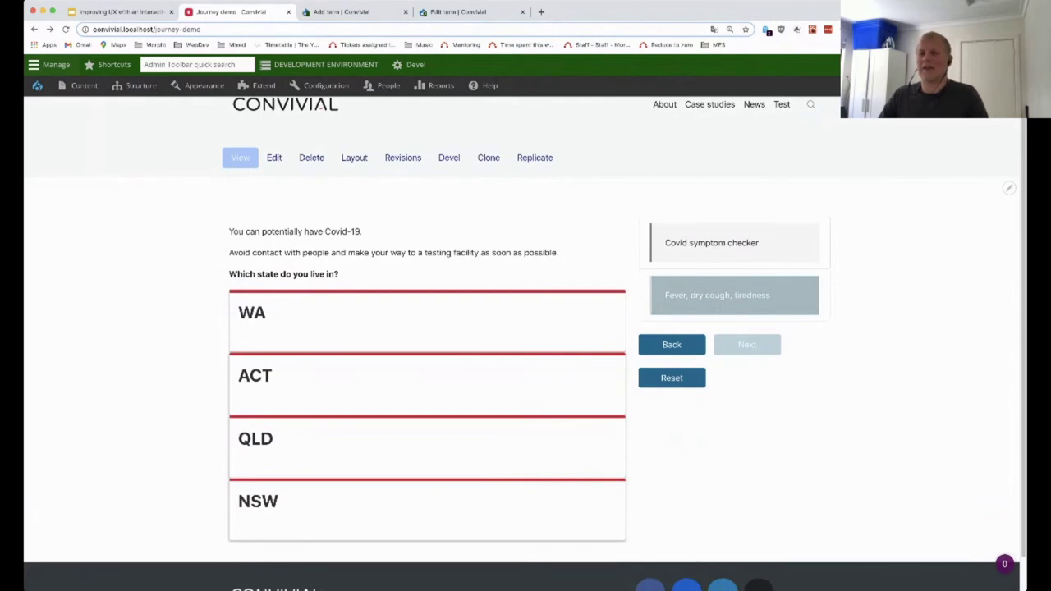
{"action": "scroll", "coordinate": [284, 540], "scroll_direction": "down", "scroll_amount": 1}
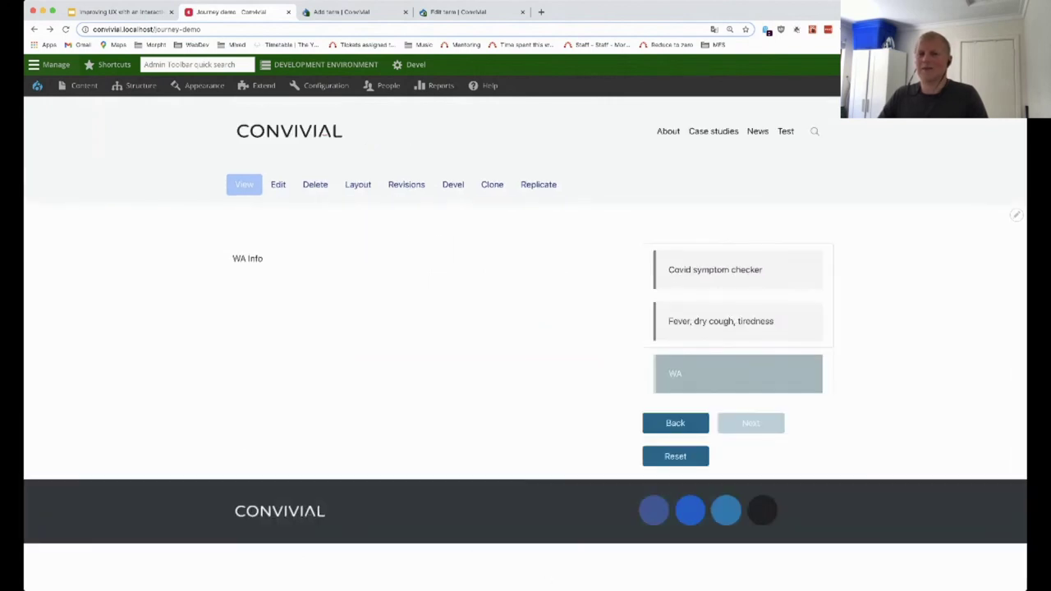
Go back from the WA screen to the first question and reset the symptom checker
{"action": "key", "text": "Left"}
{"action": "key", "text": "Left"}
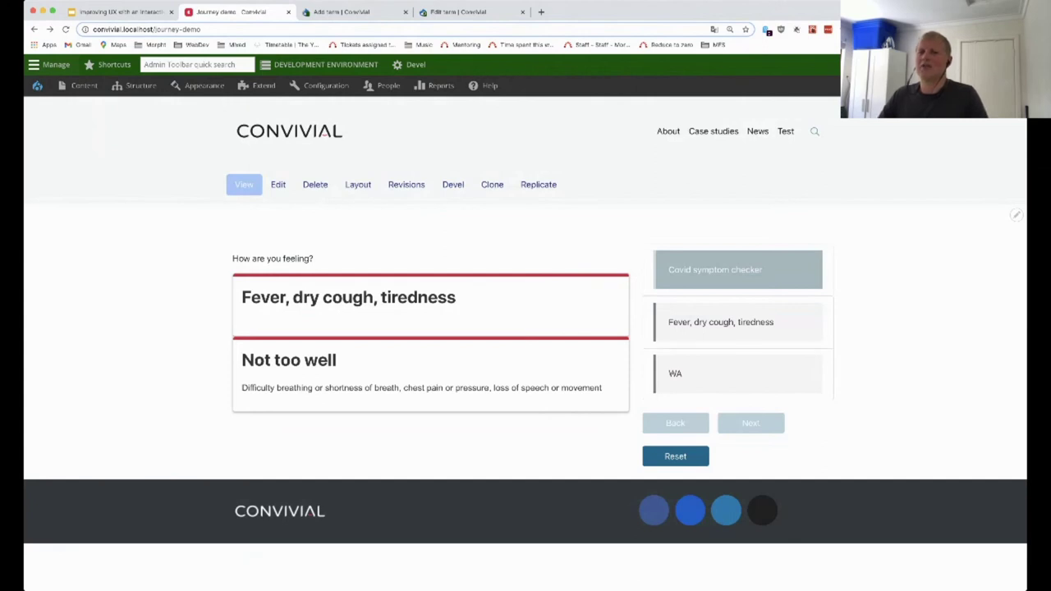
{"action": "left_click", "coordinate": [675, 456]}
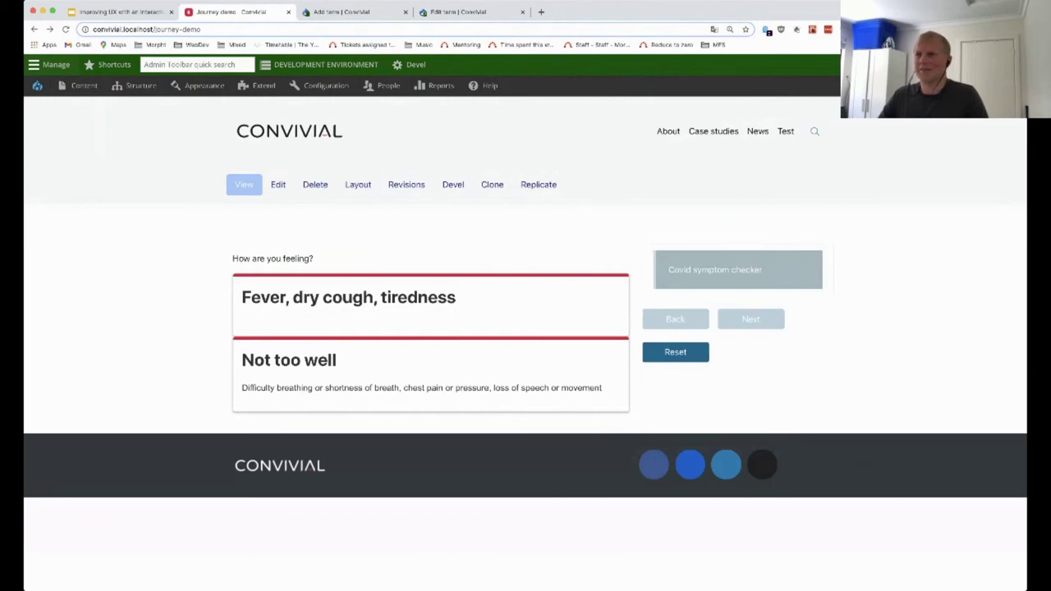
Switch to the Google Slides presentation and present its "More info" slide full screen
{"action": "left_click", "coordinate": [100, 12]}
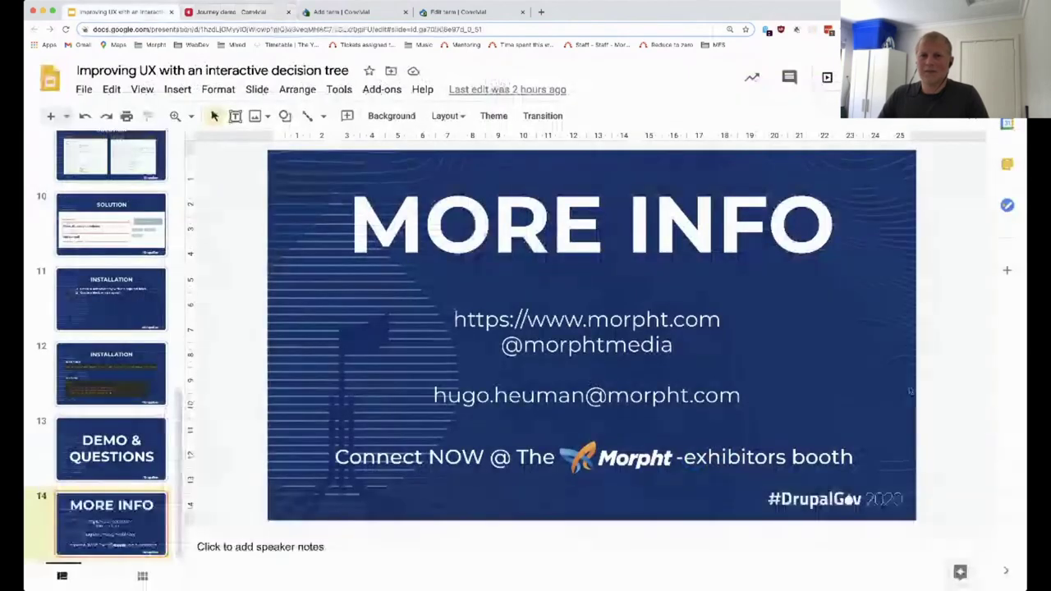
{"action": "key", "text": "super+Return"}
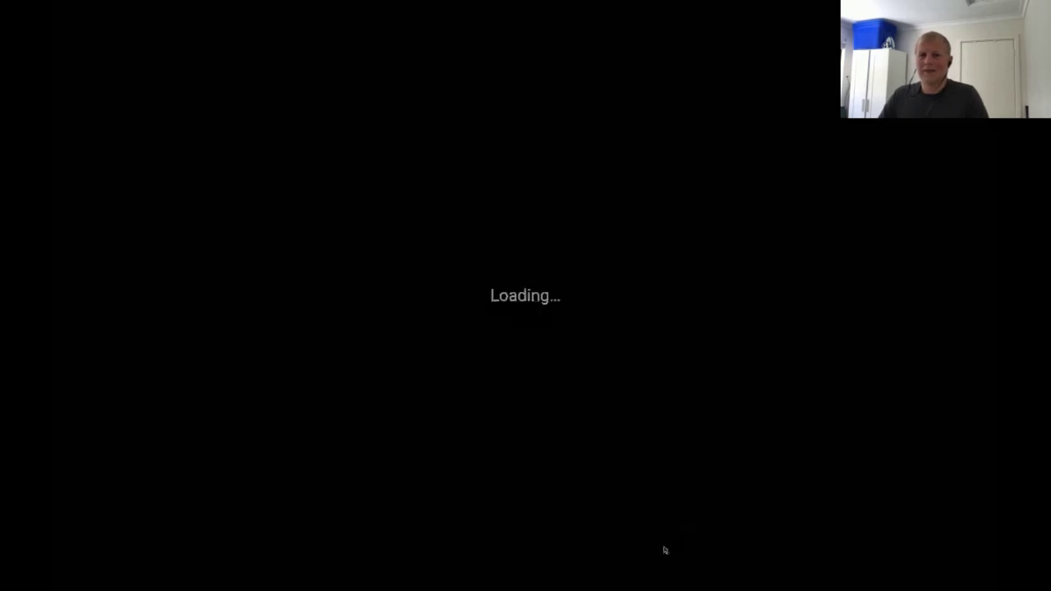